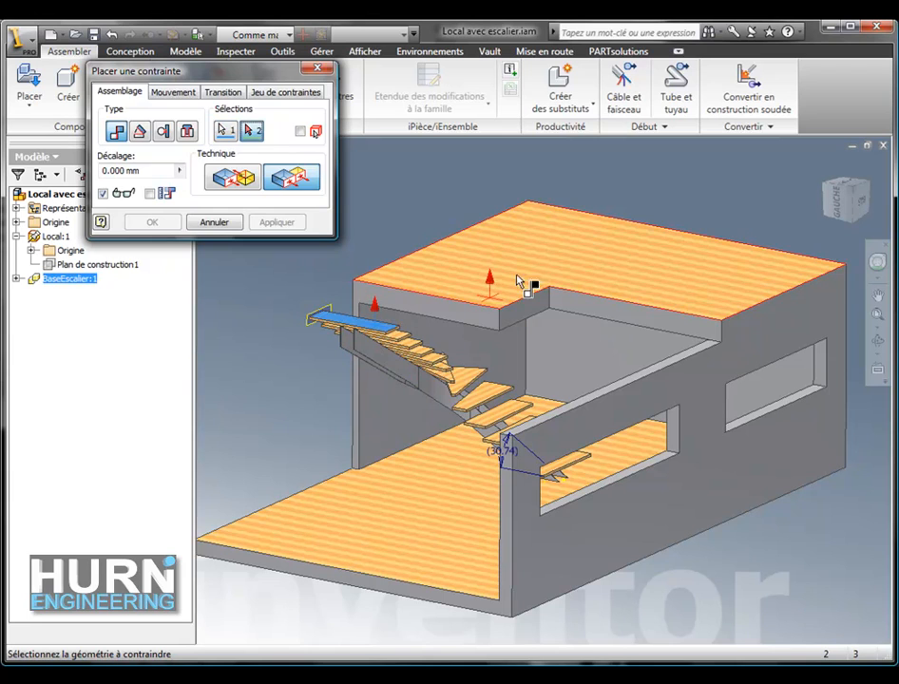
Step: Apply a flush constraint between the staircase's top tread and the upper floor surface with a 0.000 mm offset
click(567, 274)
right_click(606, 276)
click(632, 276)
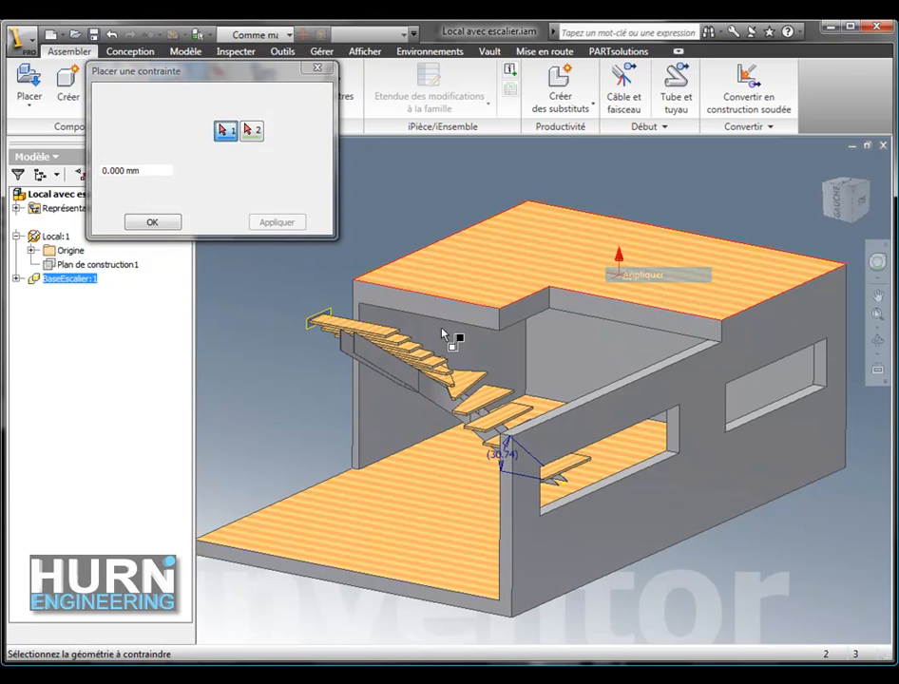
Step: Mate the long side face of the top tread with the short vertical face of the upper floor opening, at 0.000 mm offset
click(373, 337)
click(508, 307)
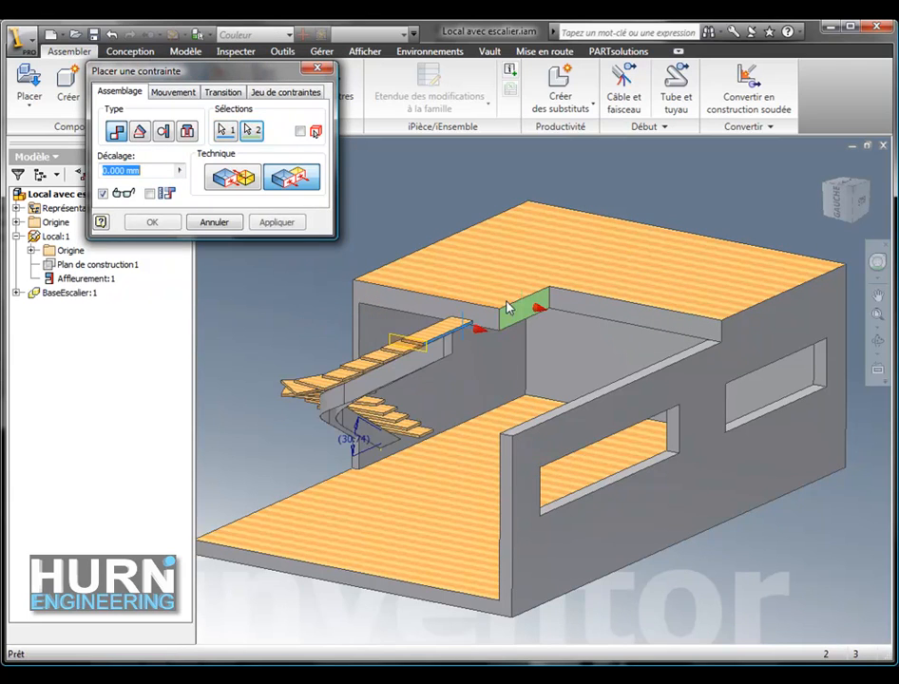
click(236, 177)
click(277, 222)
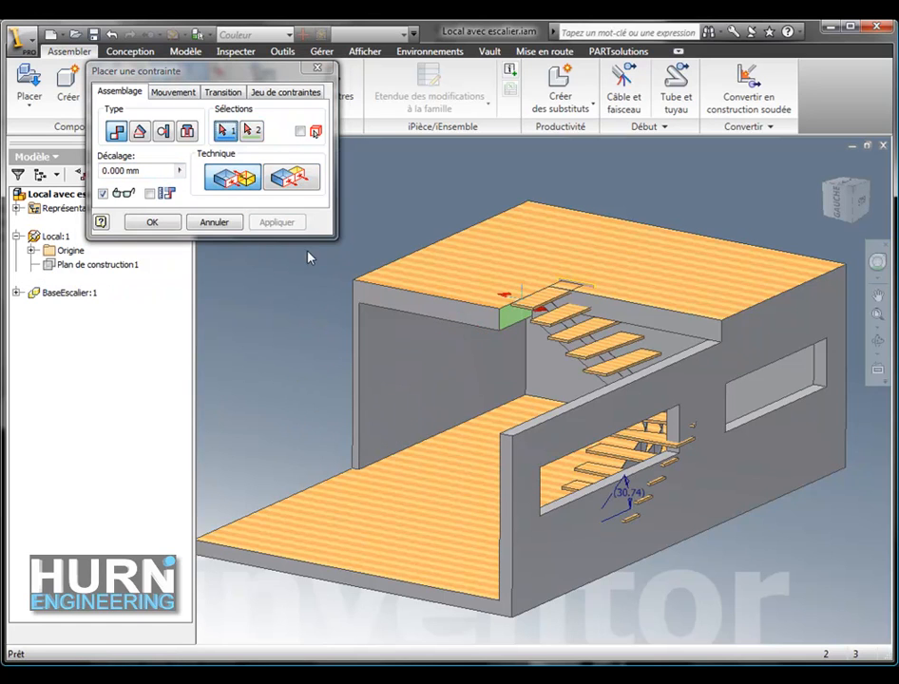
Step: Mate the work plane at the top tread's end with the long vertical face of the floor opening, at 0.000 mm offset
scroll(627, 313, up, 3)
click(567, 266)
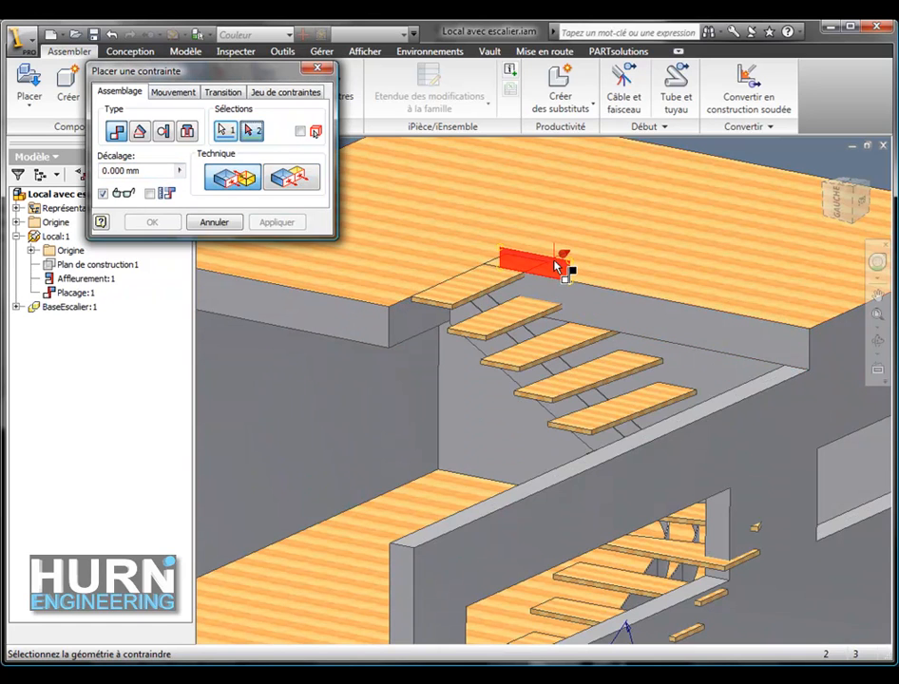
click(589, 309)
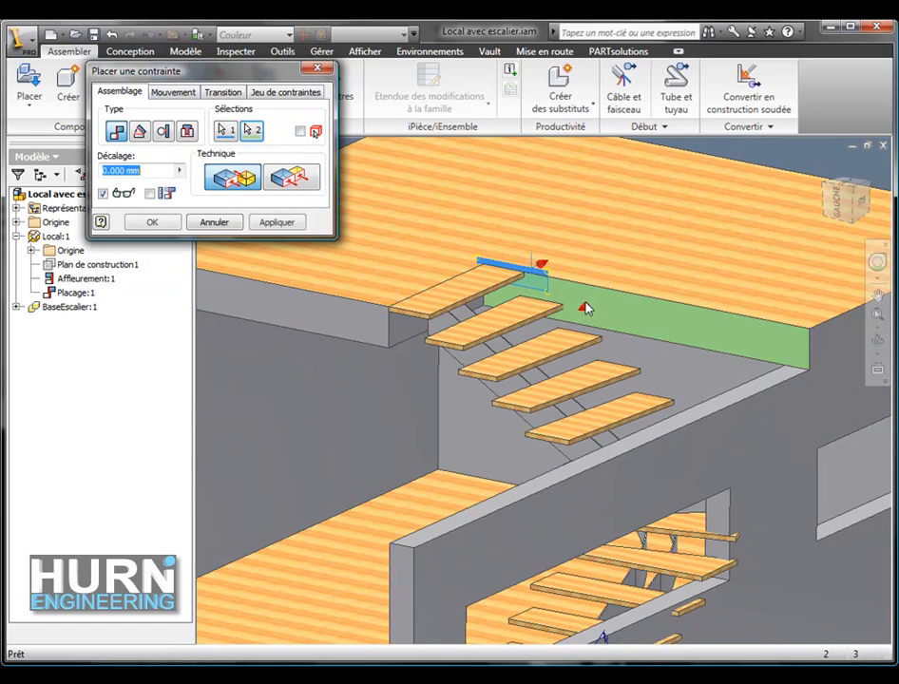
click(149, 224)
scroll(535, 432, down, 3)
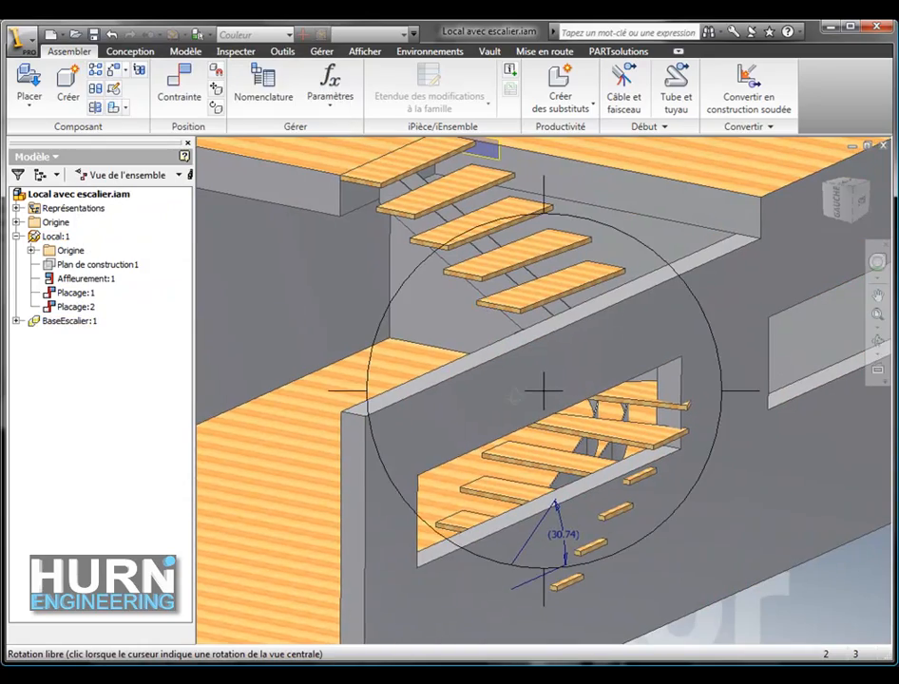
Step: Measure the minimum distance between the lower floor and the bottom end of the staircase stringer
shift+middle_drag(575, 513, 589, 390)
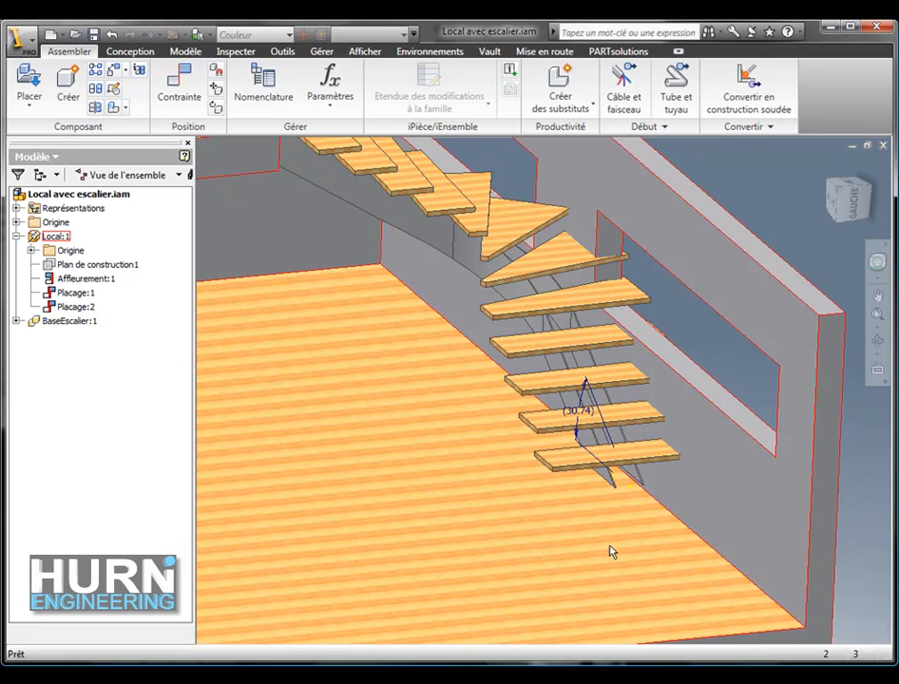
key(m)
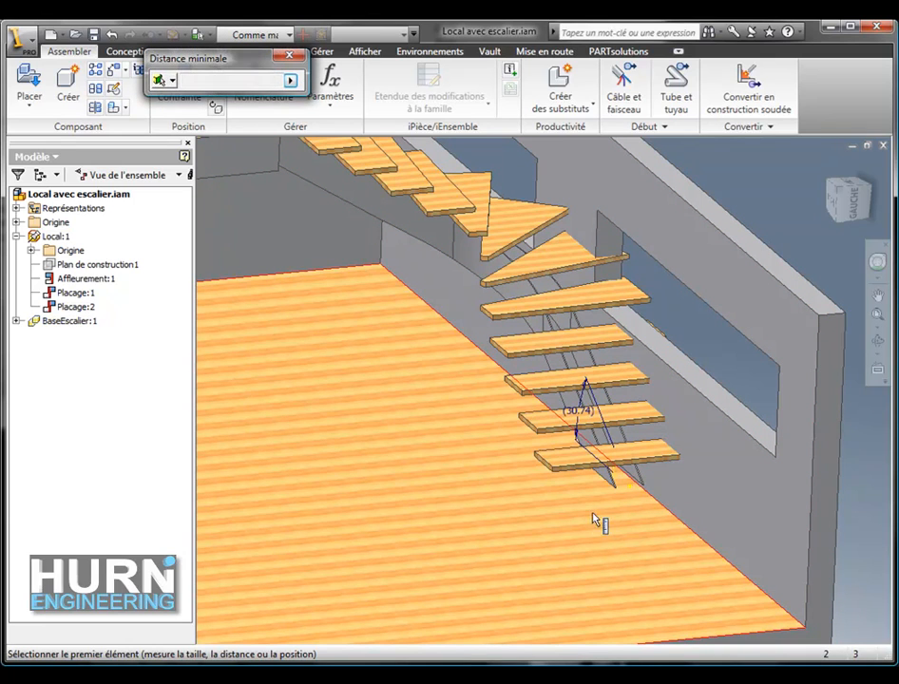
click(610, 519)
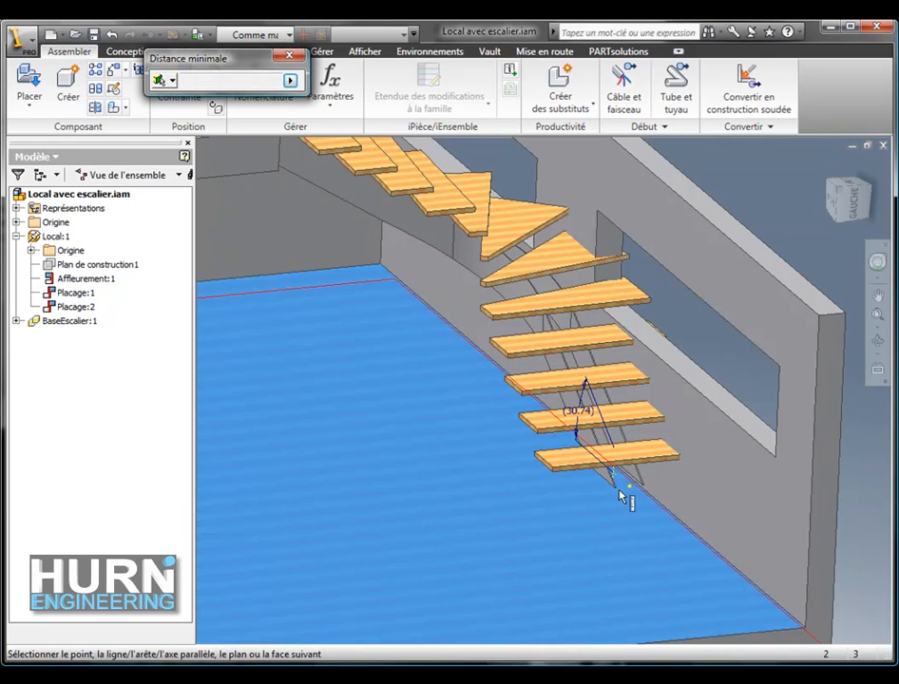
click(589, 470)
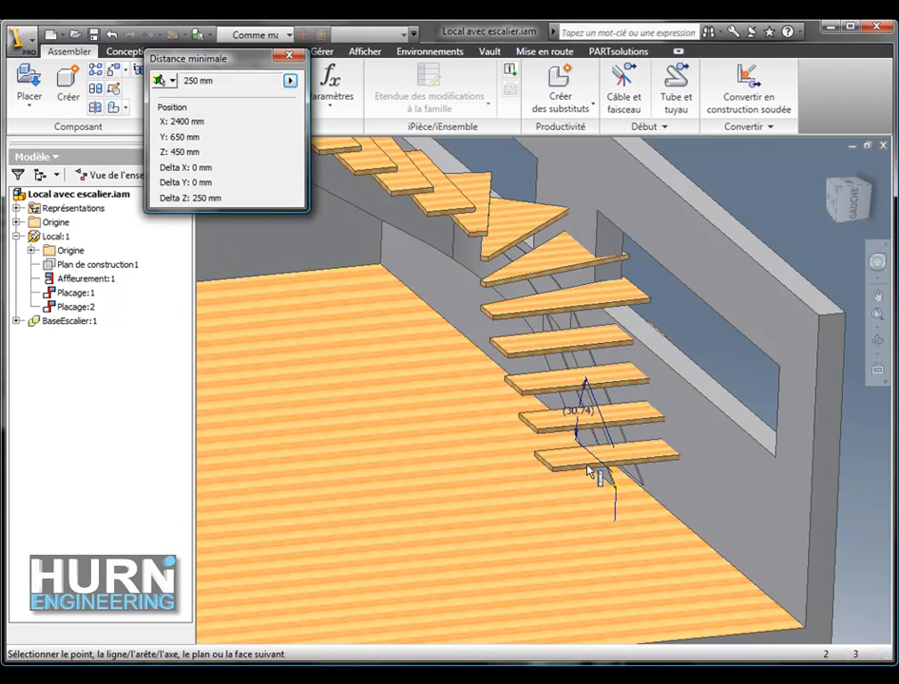
click(289, 57)
click(649, 293)
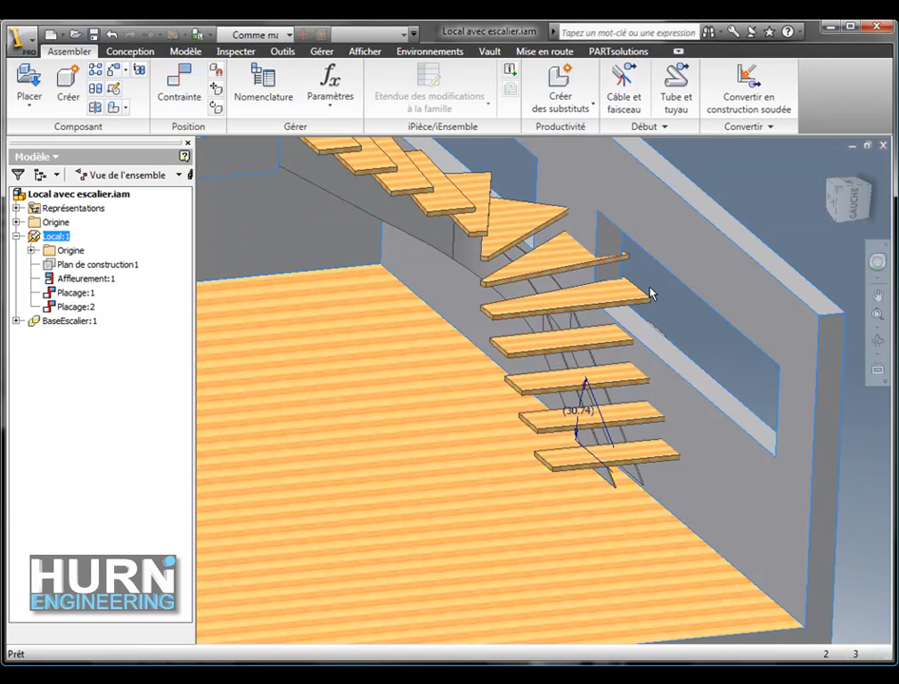
Step: Measure how far the treads stick out beyond the outer face of the side wall
key(m)
shift+middle_drag(662, 395, 611, 346)
click(619, 328)
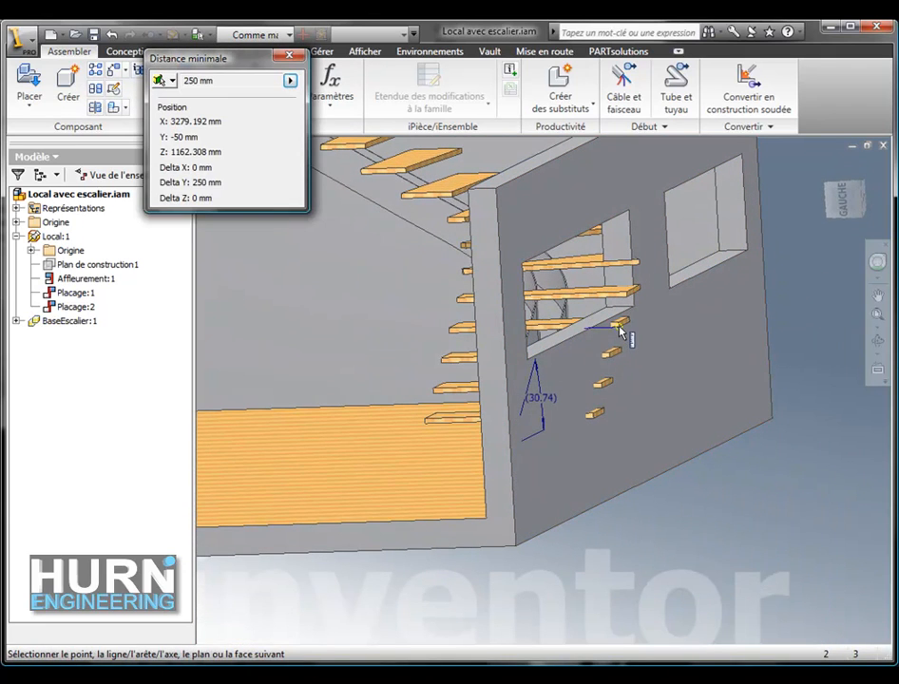
click(300, 56)
Step: Open the BaseEscalier part for in-place editing and display its user parameters
shift+middle_drag(464, 349, 459, 401)
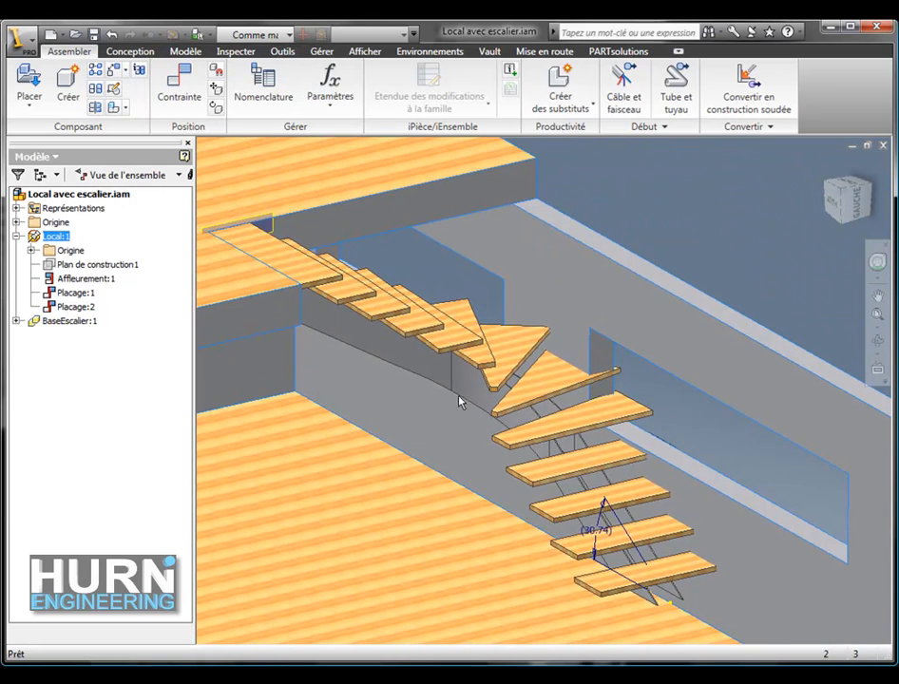
double_click(428, 356)
click(288, 54)
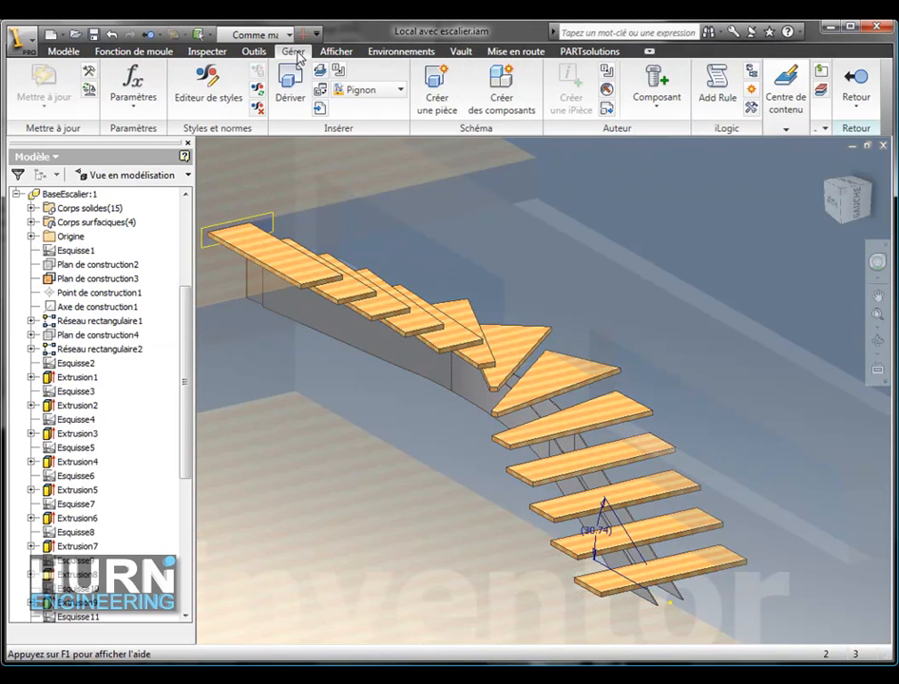
click(132, 82)
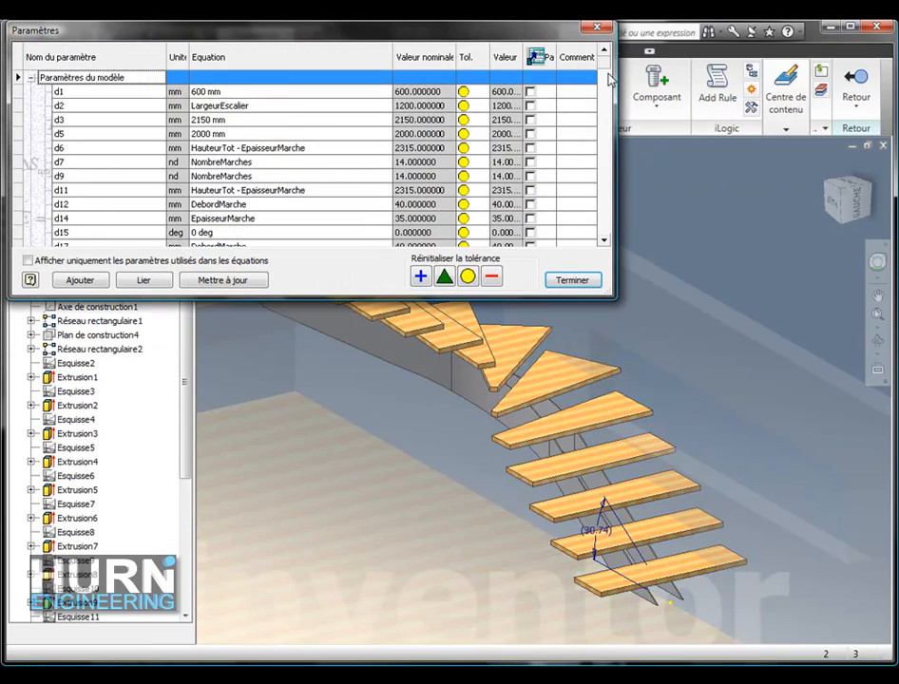
drag(608, 81, 568, 245)
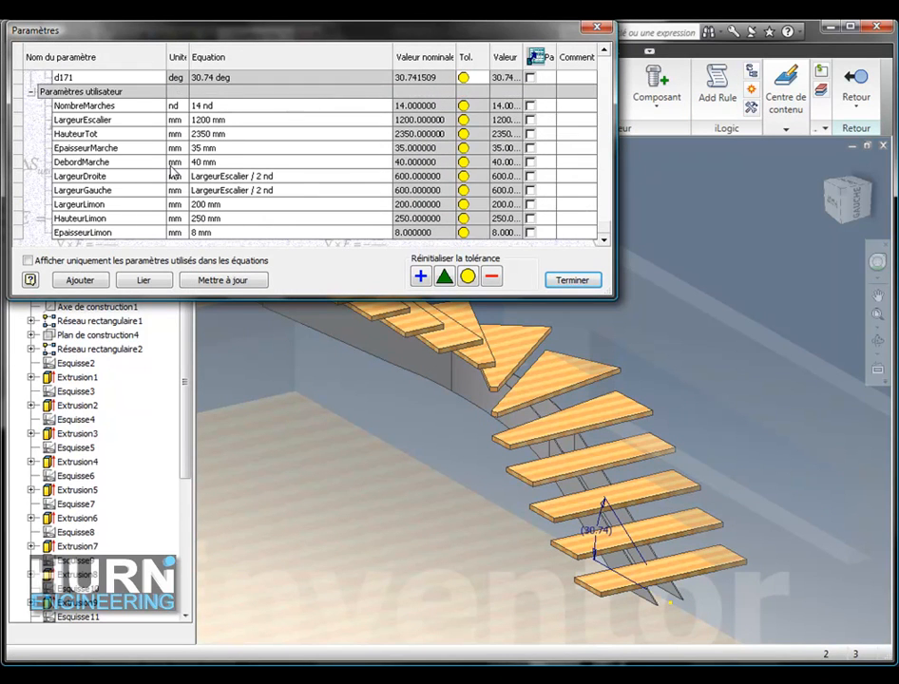
Step: Set the HauteurTot parameter to 2350 mm + 250 mm and update the staircase
click(244, 134)
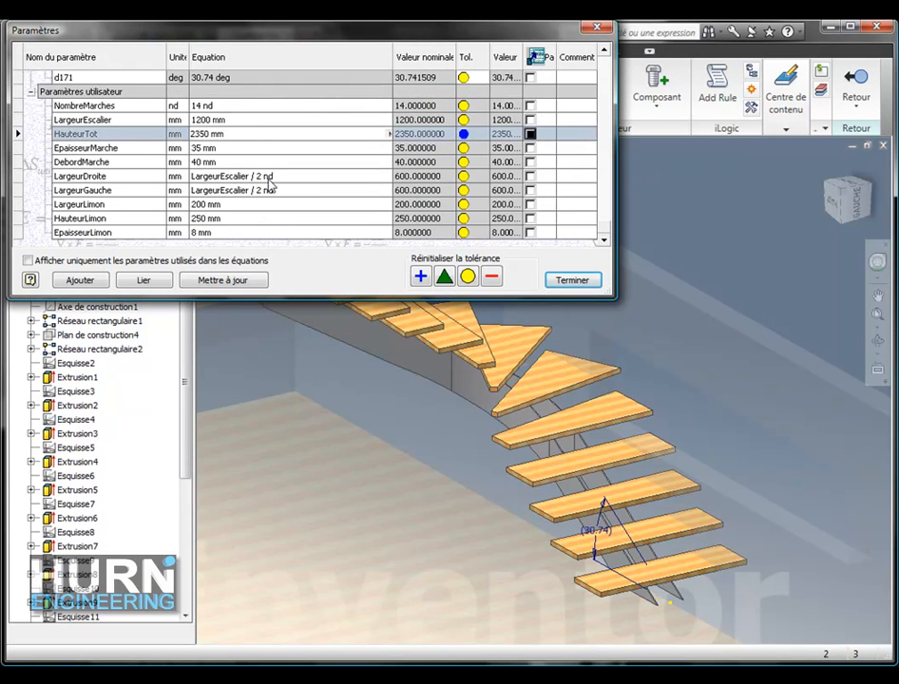
text(+250)
key(Return)
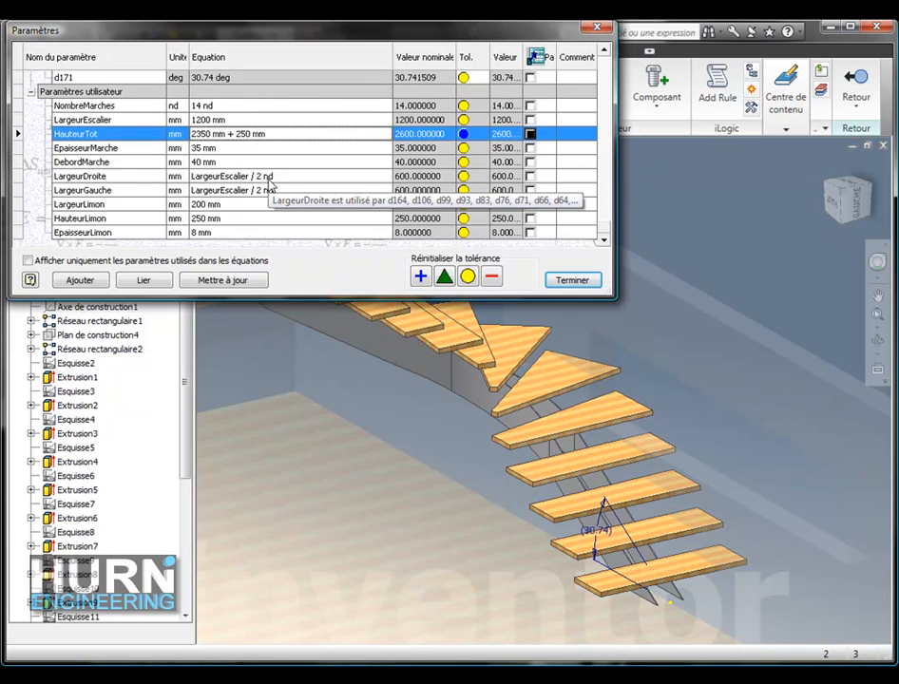
click(571, 280)
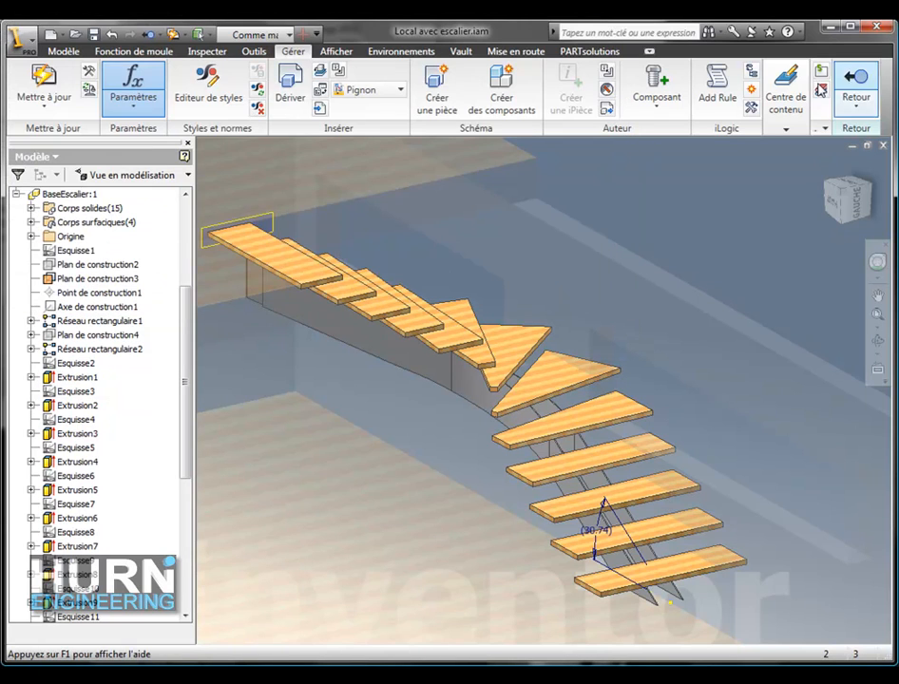
click(40, 83)
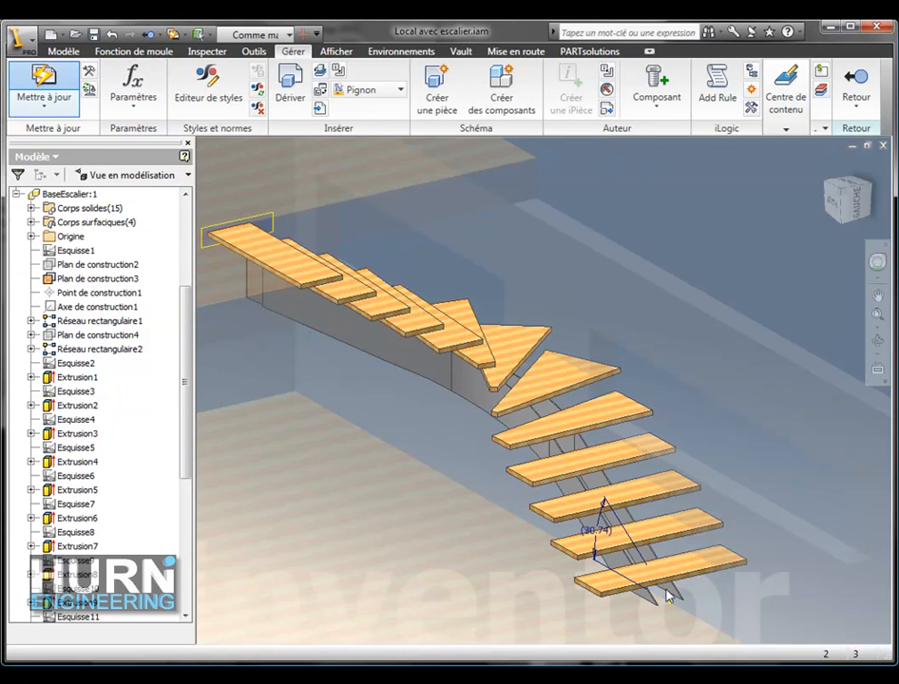
Step: In Esquisse1, set the 2150 mm dimension to 1900 mm and finish the sketch
key(F4)
key(Escape)
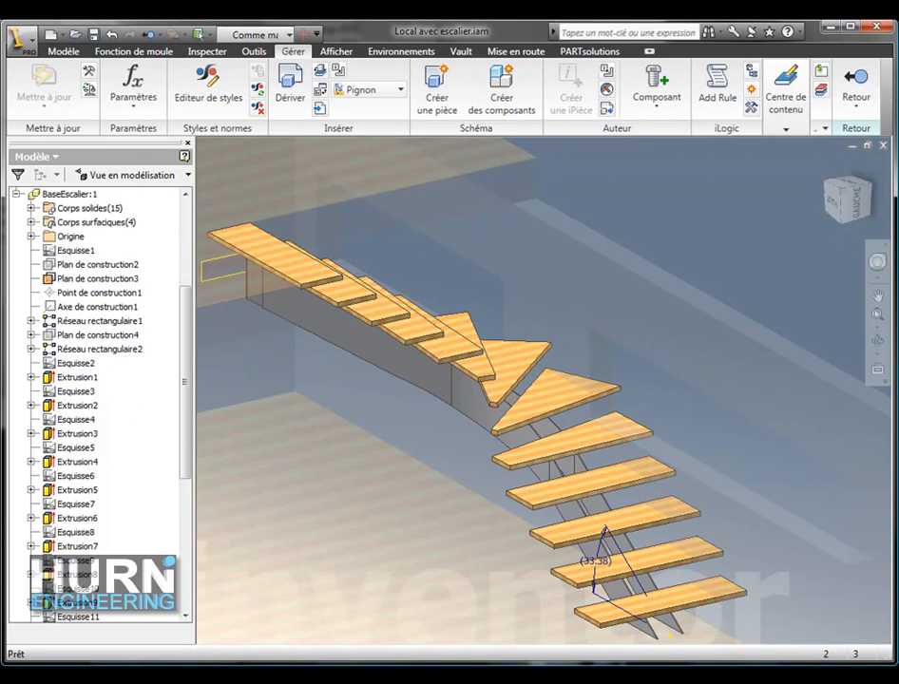
double_click(69, 250)
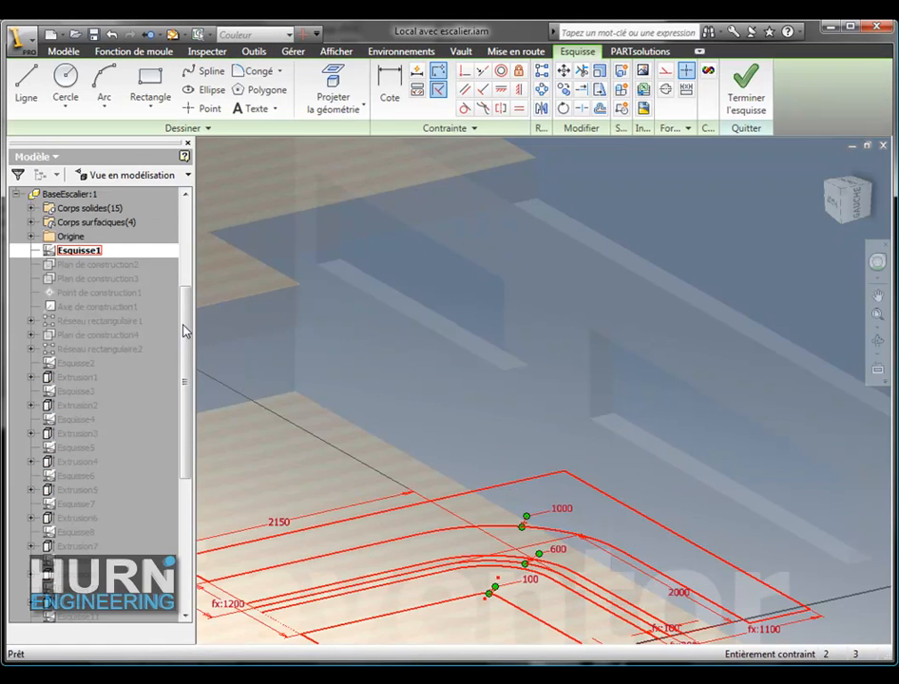
double_click(280, 527)
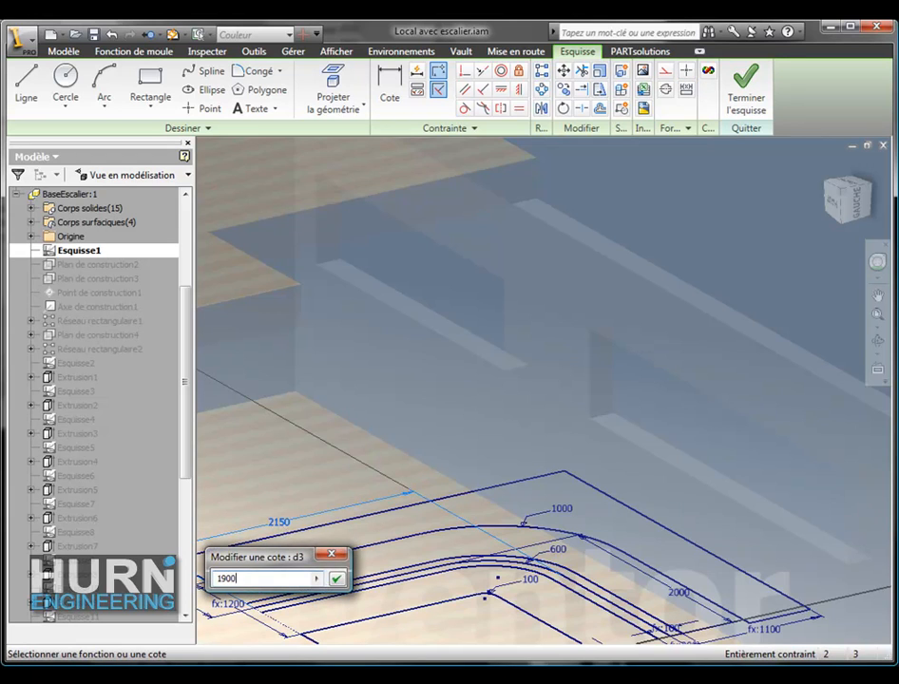
key(Return)
click(746, 92)
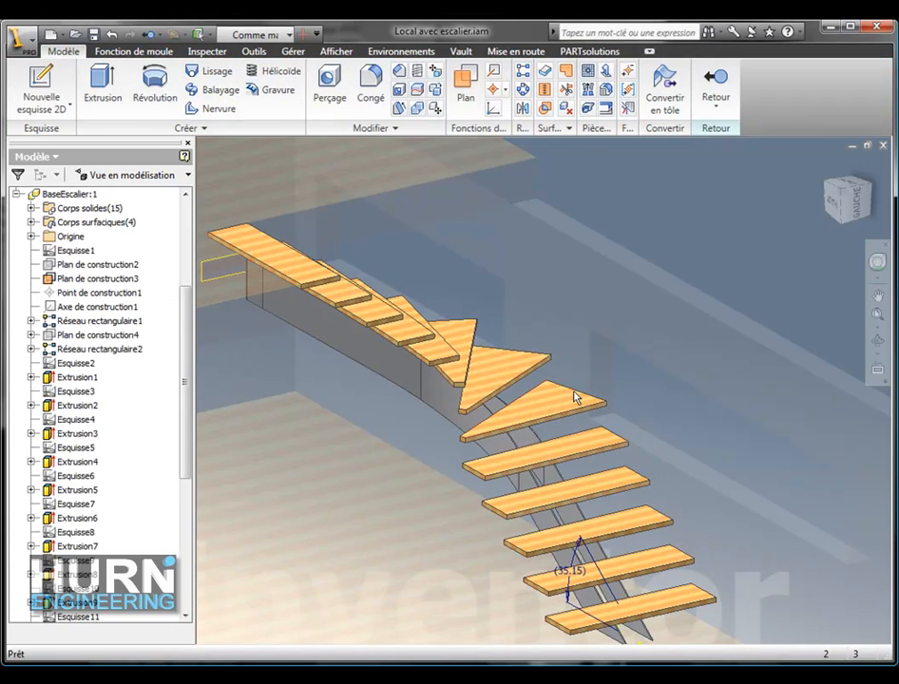
Step: In Esquisse1, set the 2000 mm dimension of the other flight to 2400 mm and finish the sketch
key(F4)
drag(556, 427, 678, 560)
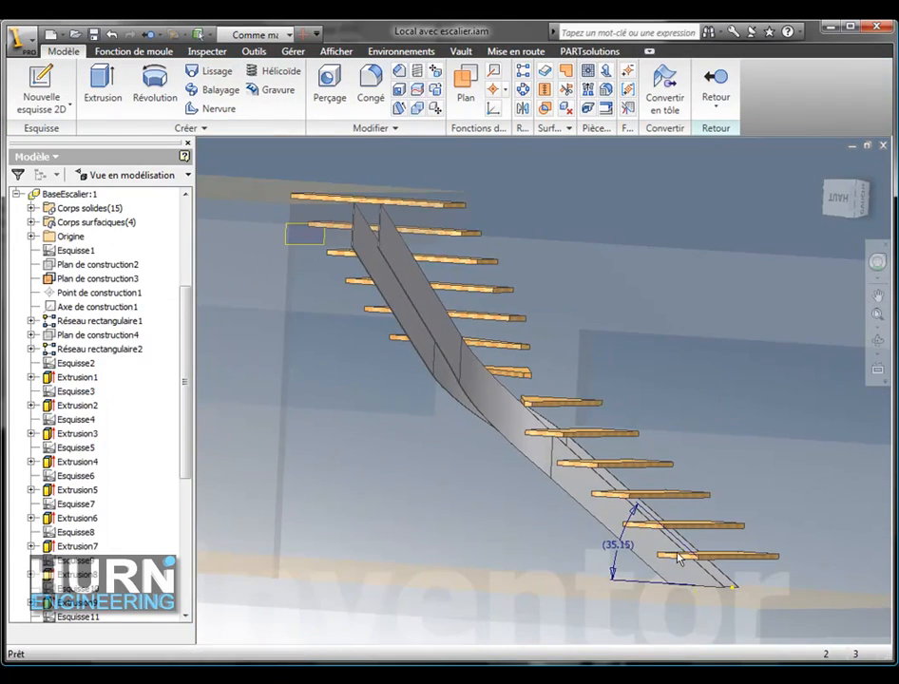
key(F4)
drag(544, 385, 481, 409)
key(Escape)
double_click(78, 250)
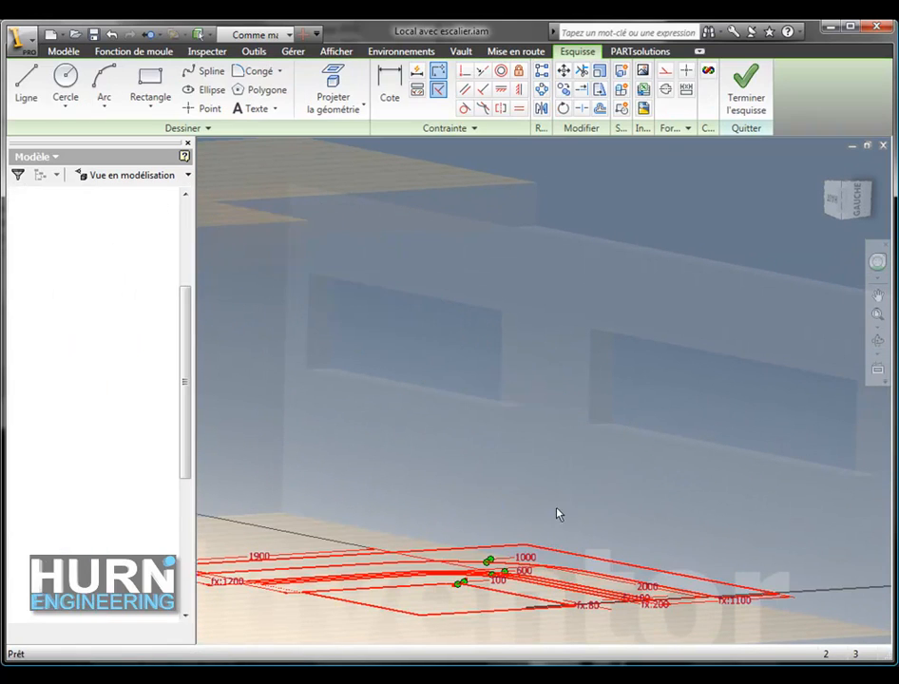
key(F4)
drag(586, 467, 583, 547)
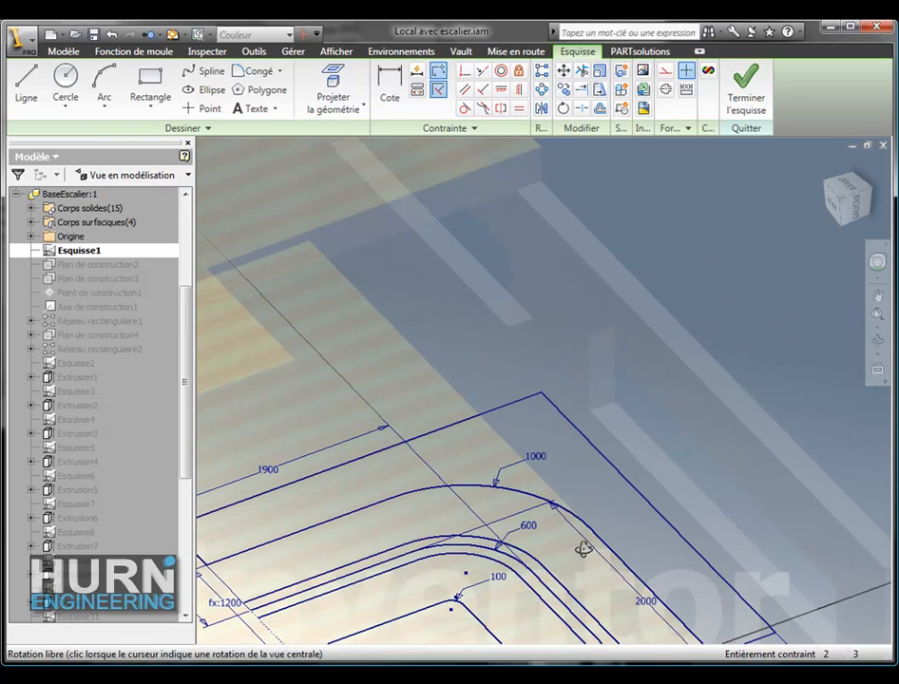
double_click(646, 605)
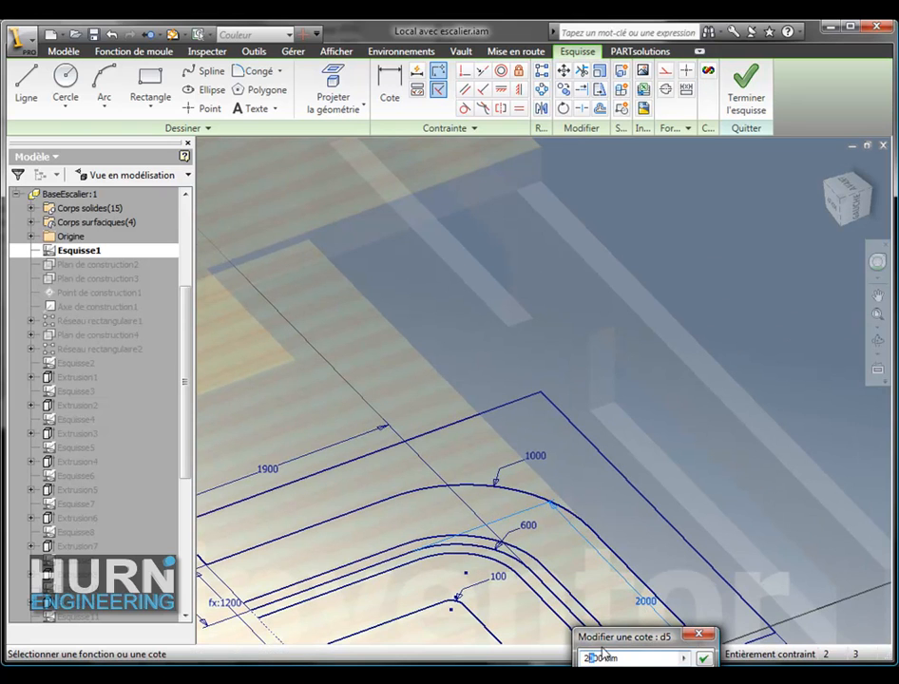
drag(603, 638, 489, 355)
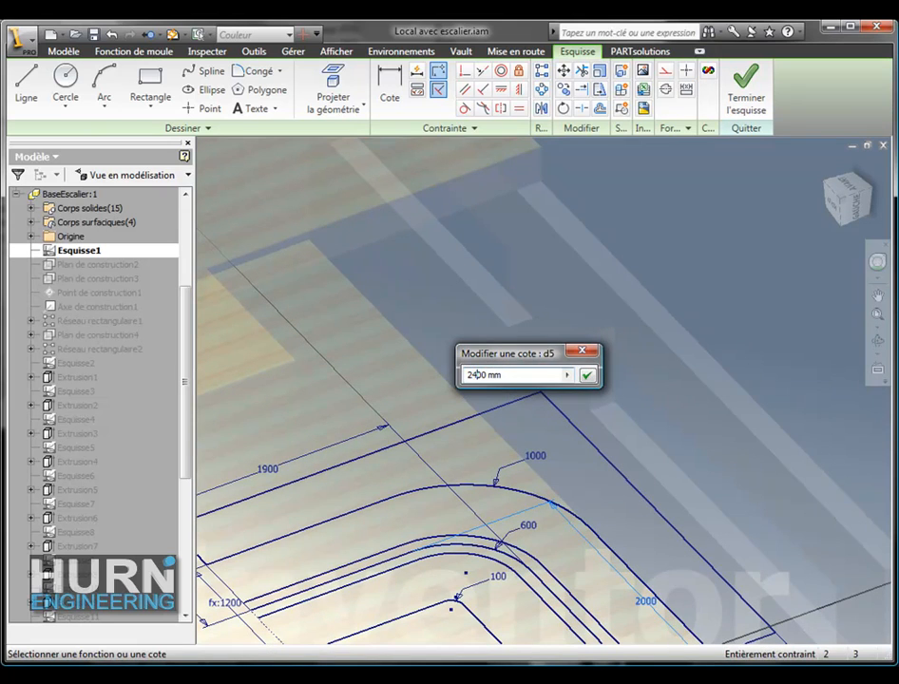
key(Return)
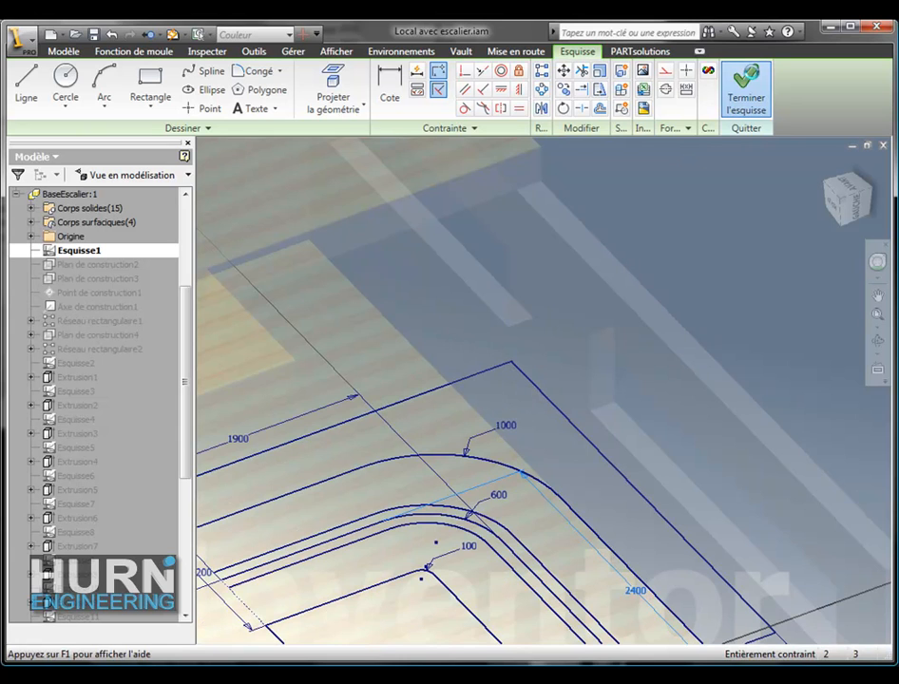
click(743, 95)
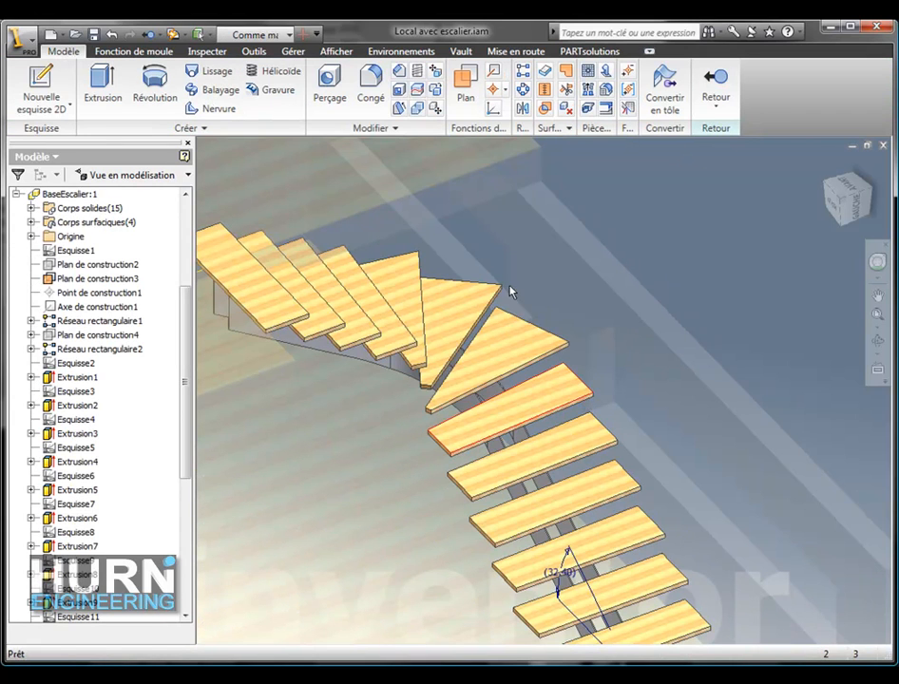
Step: Update the edited staircase part and return to the main assembly
click(176, 35)
middle_drag(616, 358, 523, 348)
scroll(588, 314, down, 3)
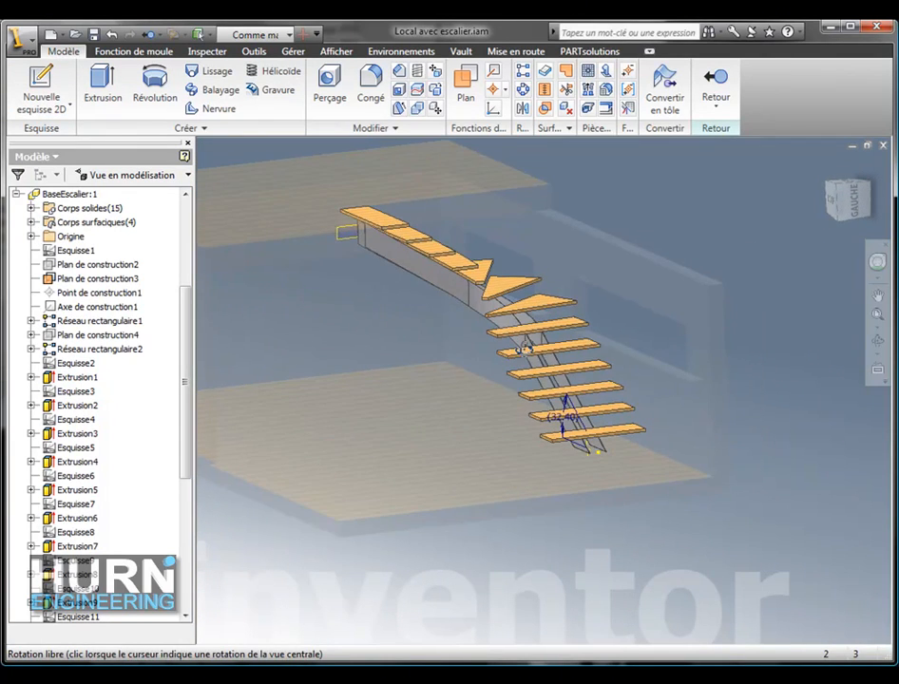
click(719, 87)
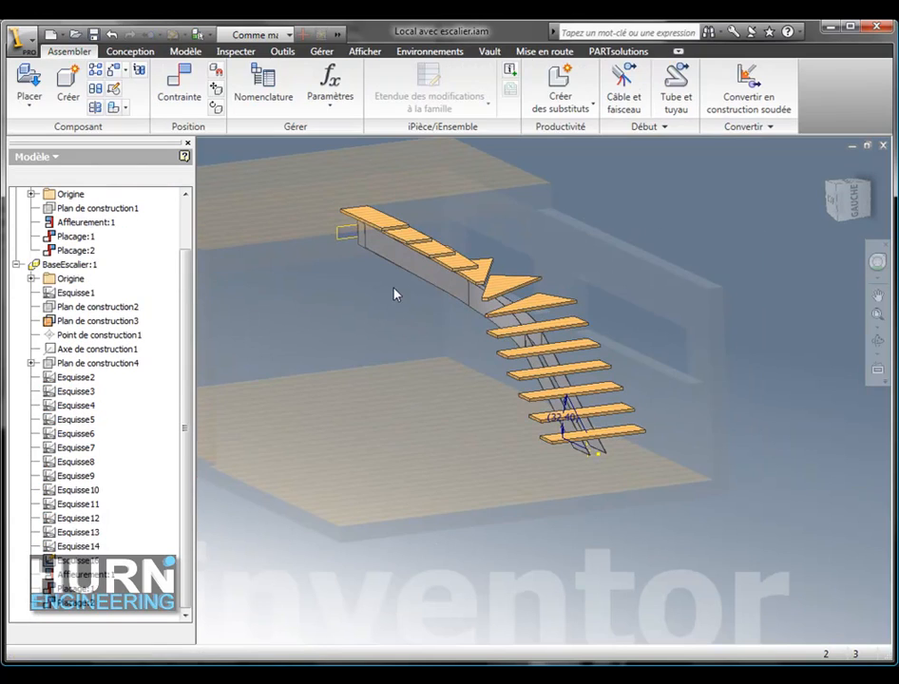
Step: Measure the minimum distance between the stringer's upper edge and the lower edge of the upper floor slab at the stair opening
middle_drag(396, 288, 520, 379)
shift+middle_drag(520, 379, 463, 310)
scroll(516, 343, up, 8)
middle_drag(587, 360, 777, 400)
shift+middle_drag(485, 364, 443, 361)
scroll(457, 321, up, 5)
middle_drag(468, 488, 535, 546)
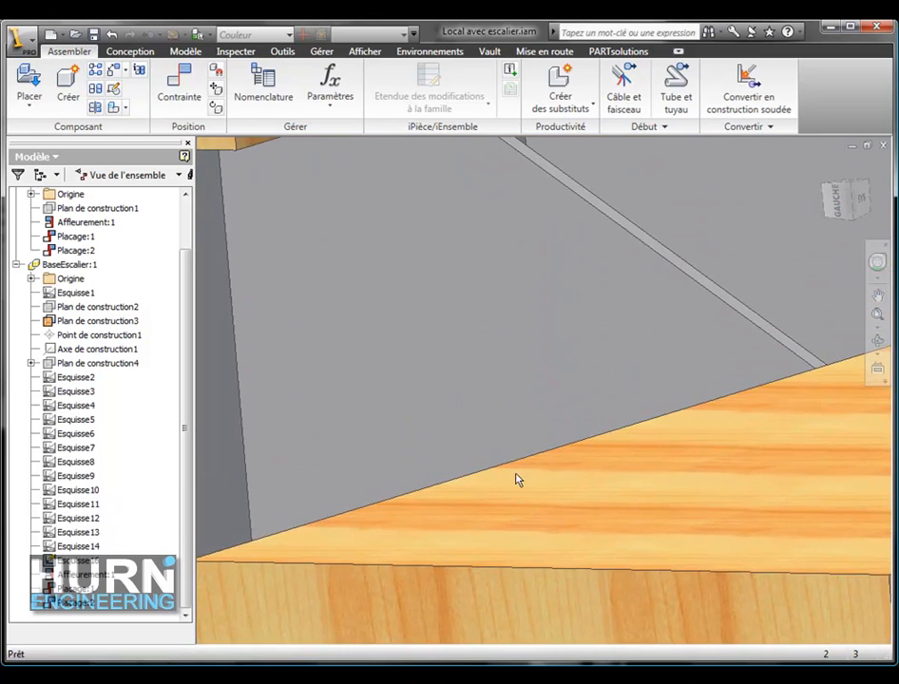
middle_drag(523, 480, 608, 485)
key(m)
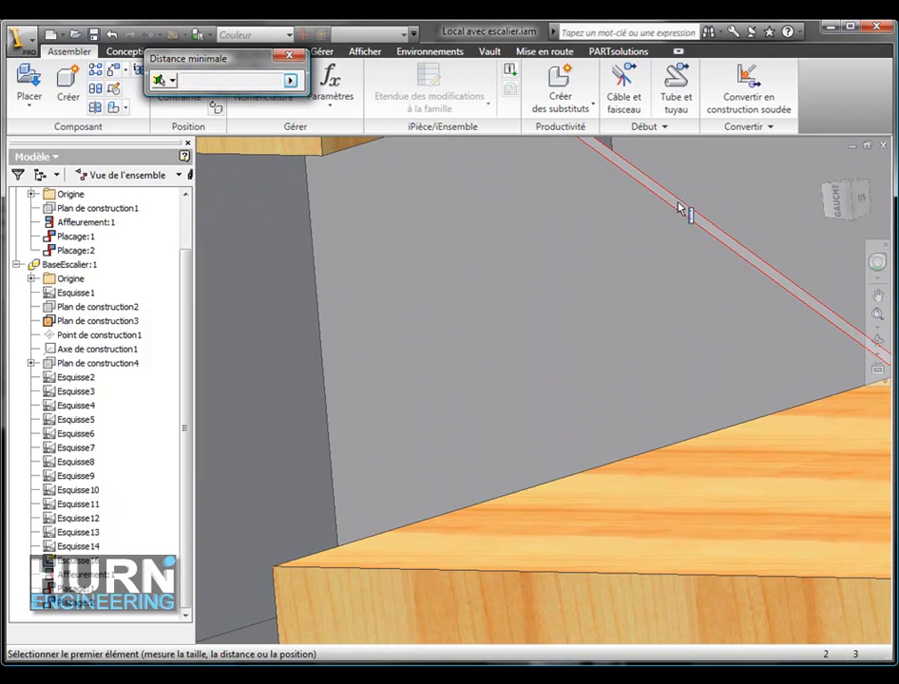
click(686, 216)
middle_drag(558, 325, 638, 260)
scroll(637, 263, down, 3)
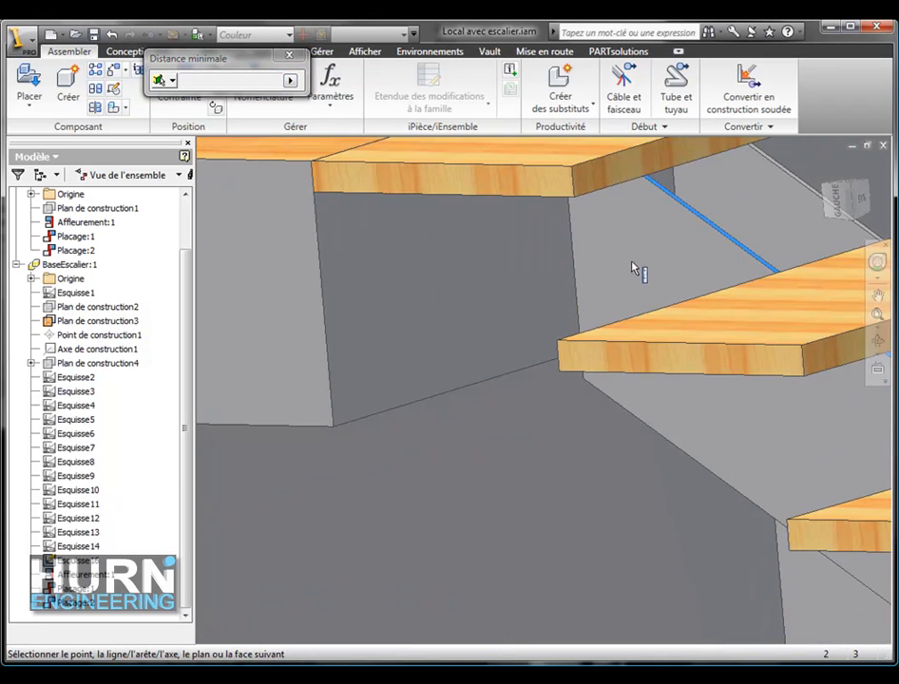
click(507, 378)
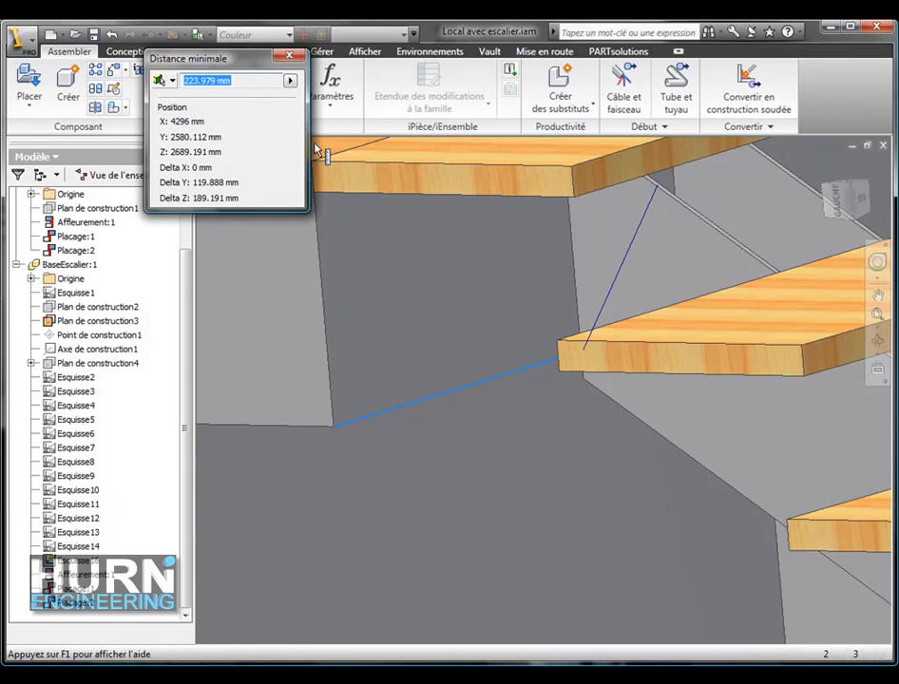
click(293, 59)
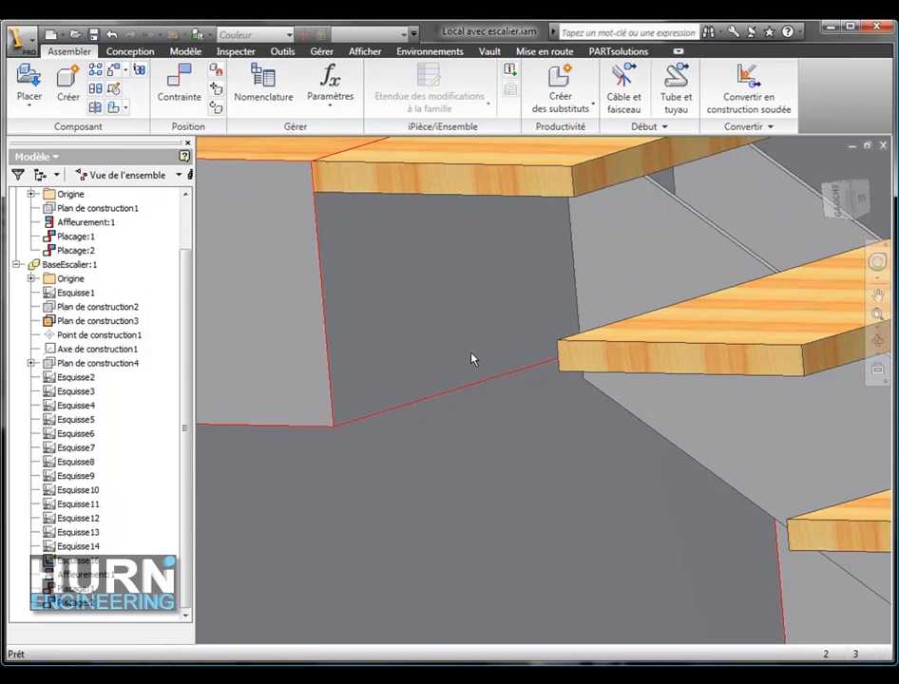
Step: Edit the BaseEscalier part in place and set its HauteurLimon parameter to 223.979 mm
shift+middle_drag(471, 357, 507, 425)
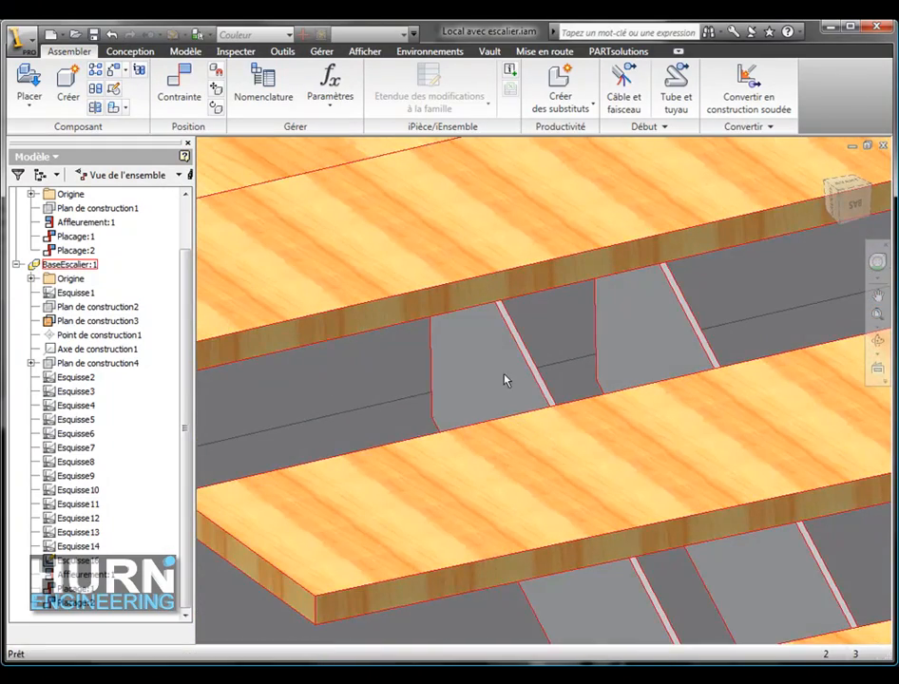
scroll(508, 377, down, 4)
middle_drag(466, 325, 366, 183)
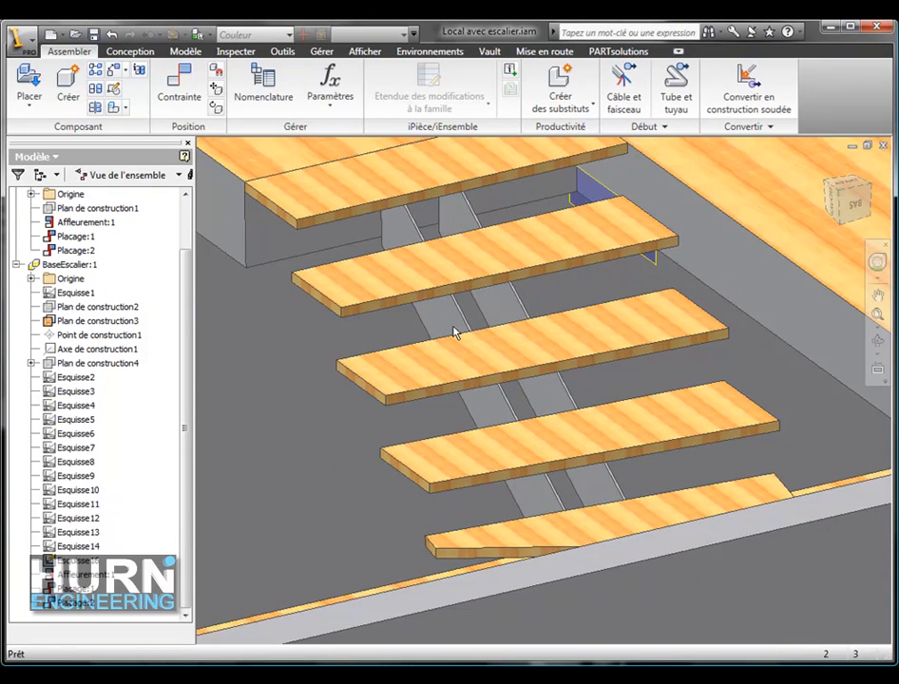
double_click(487, 255)
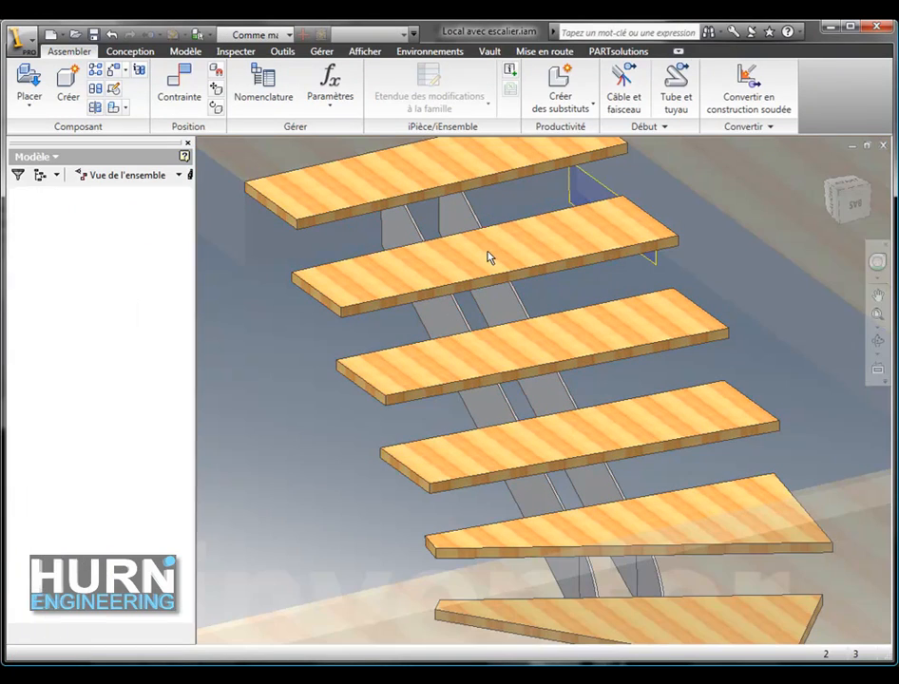
click(300, 52)
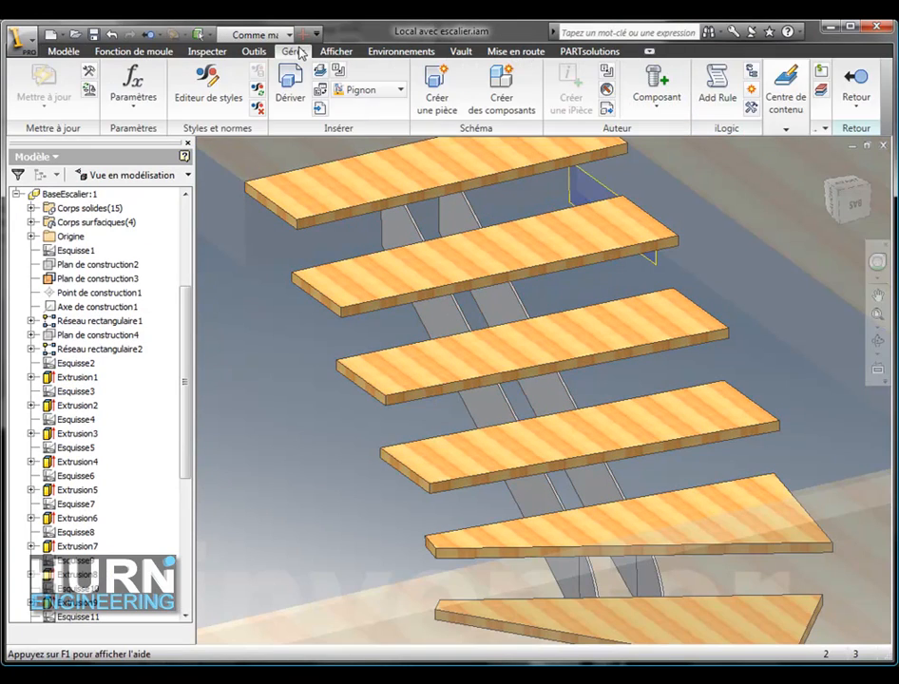
click(133, 81)
drag(606, 69, 611, 239)
drag(448, 36, 464, 338)
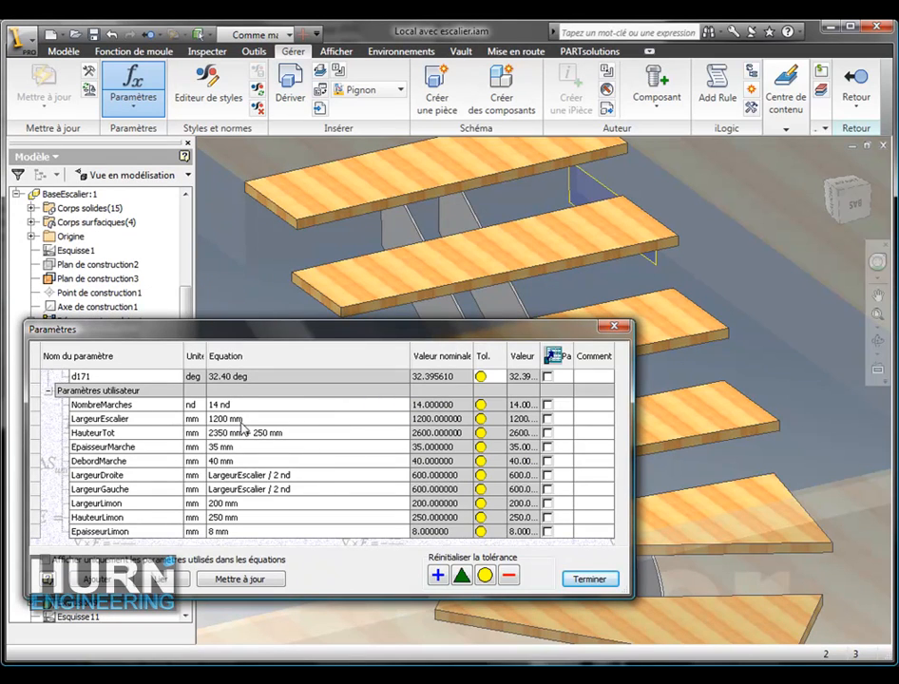
click(254, 517)
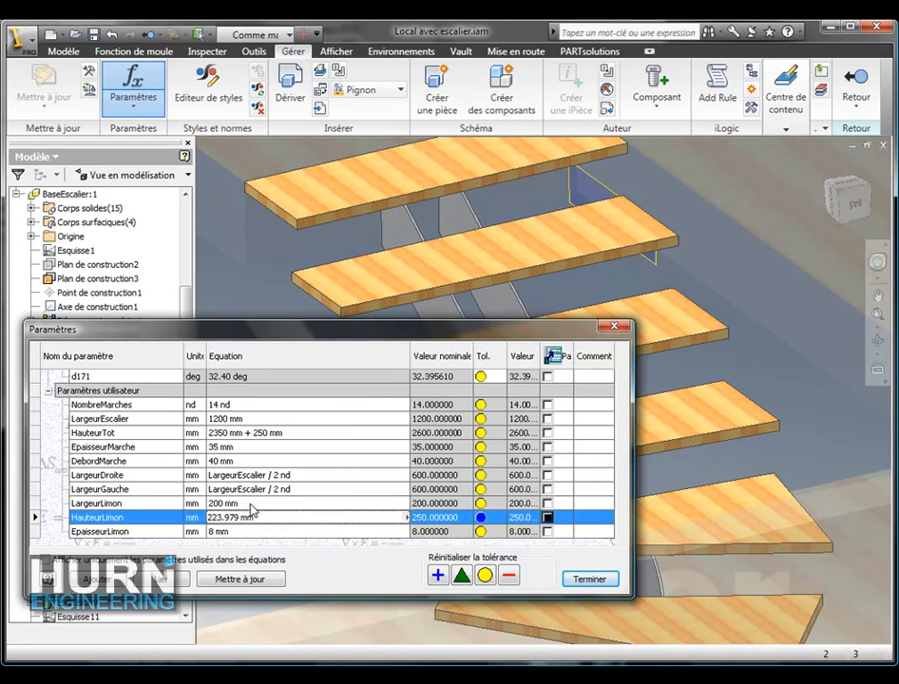
Step: Set the LargeurLimon parameter to 300 mm and return to the main assembly
click(265, 504)
text(3)
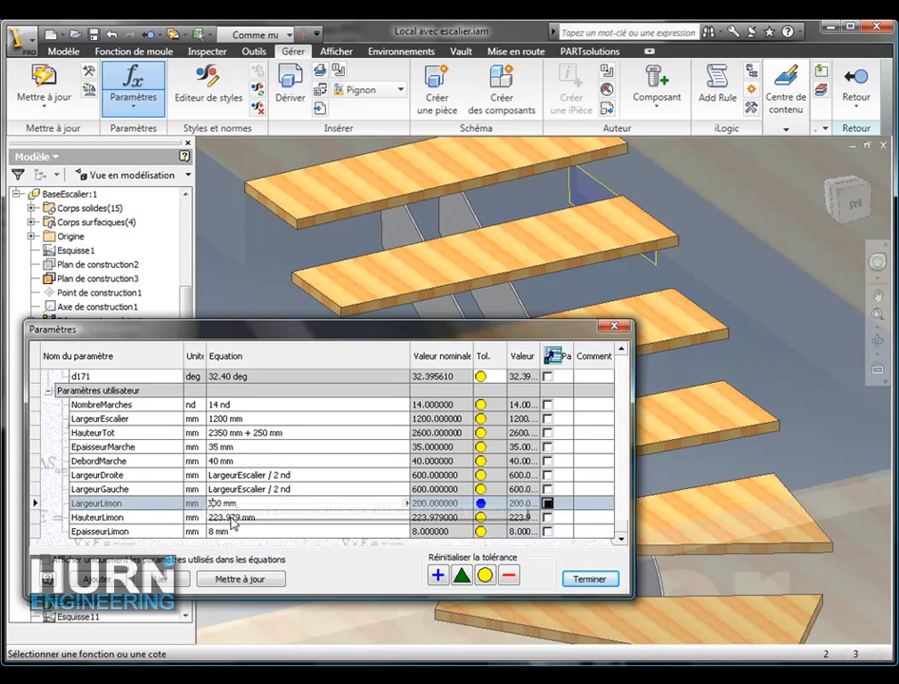
key(Return)
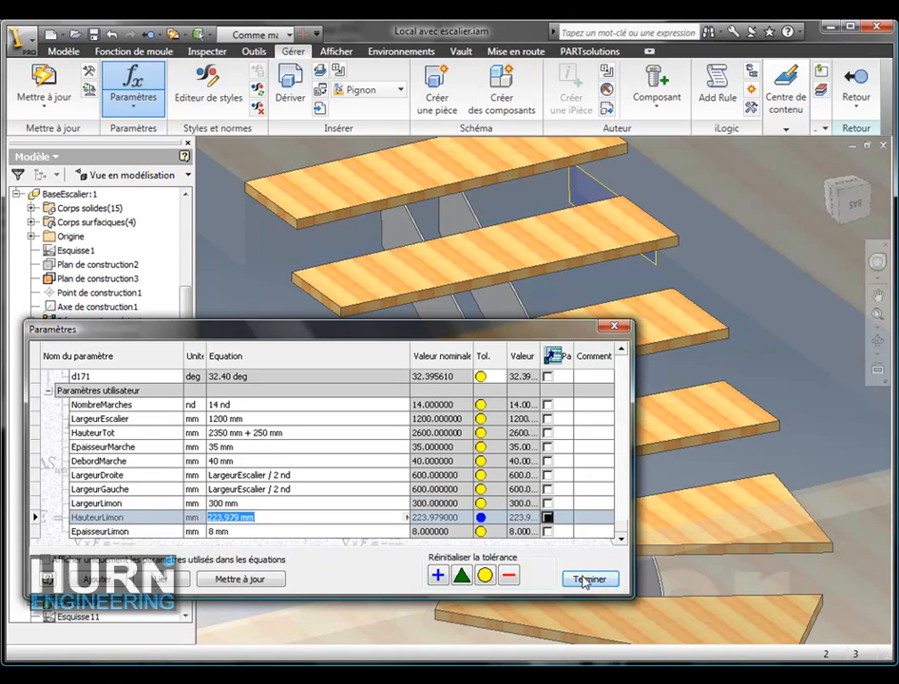
click(584, 579)
click(855, 90)
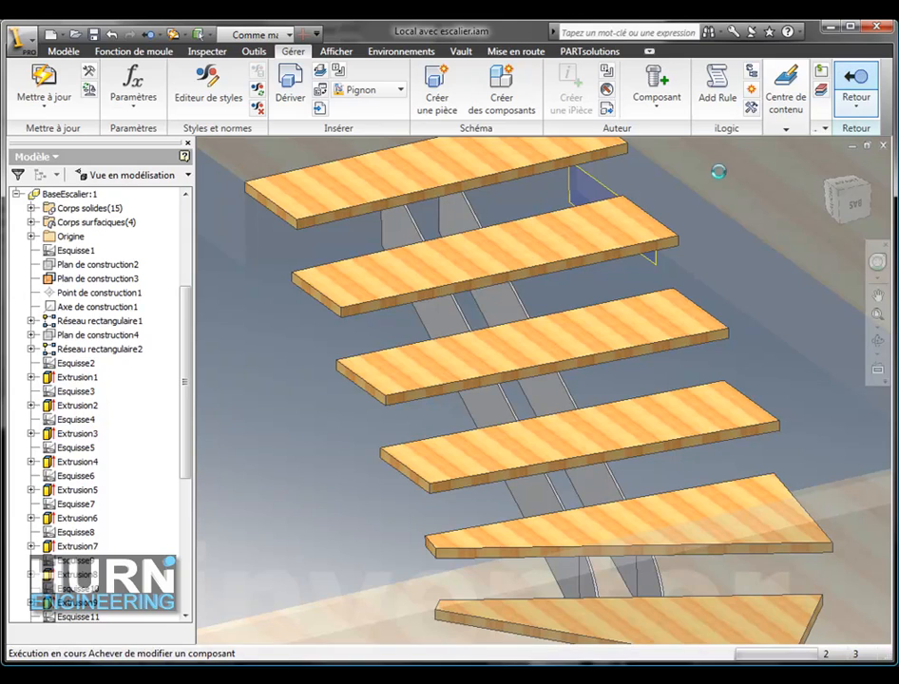
Step: Examine the stringers beneath the treads and the fit of the whole staircase against the floor, walls and upper slab
key(F4)
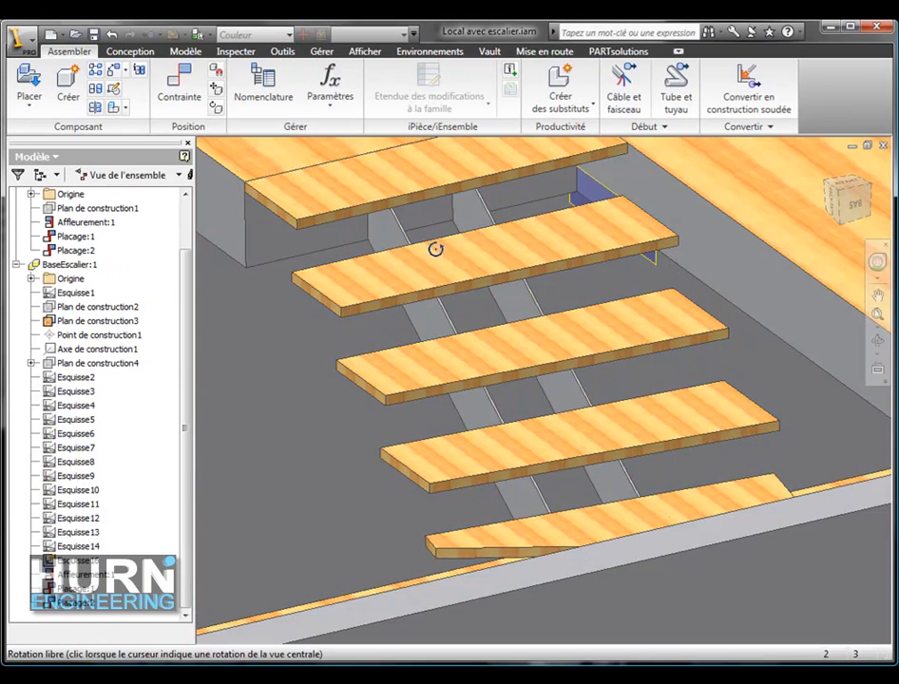
mouse_move(435, 249)
shift+middle_down()
mouse_move(452, 231)
mouse_move(427, 249)
shift+middle_up()
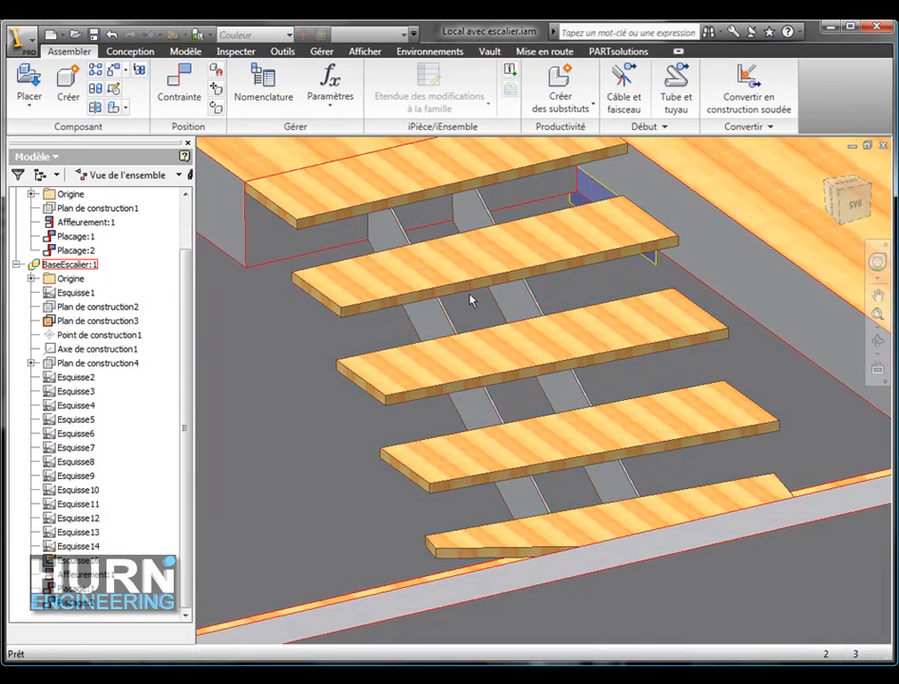
shift+middle_drag(469, 300, 594, 332)
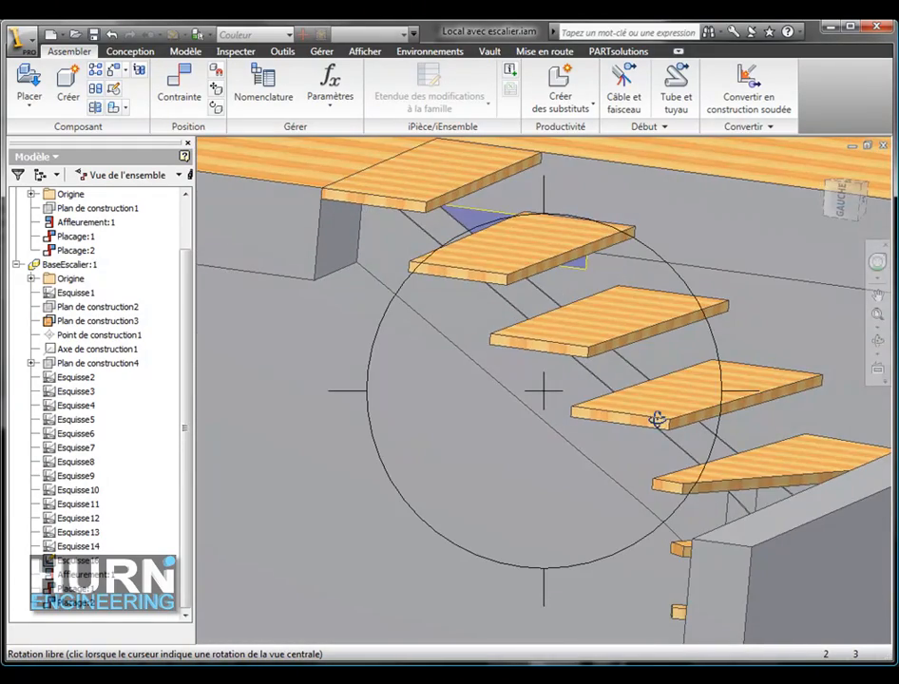
shift+middle_drag(657, 419, 437, 179)
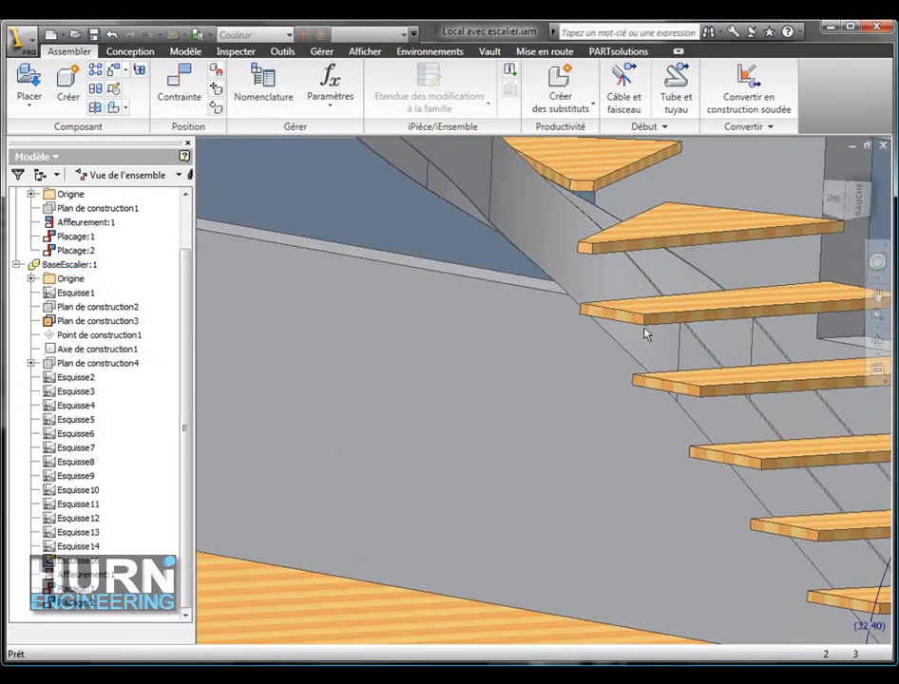
scroll(684, 351, down, 3)
middle_drag(768, 445, 531, 342)
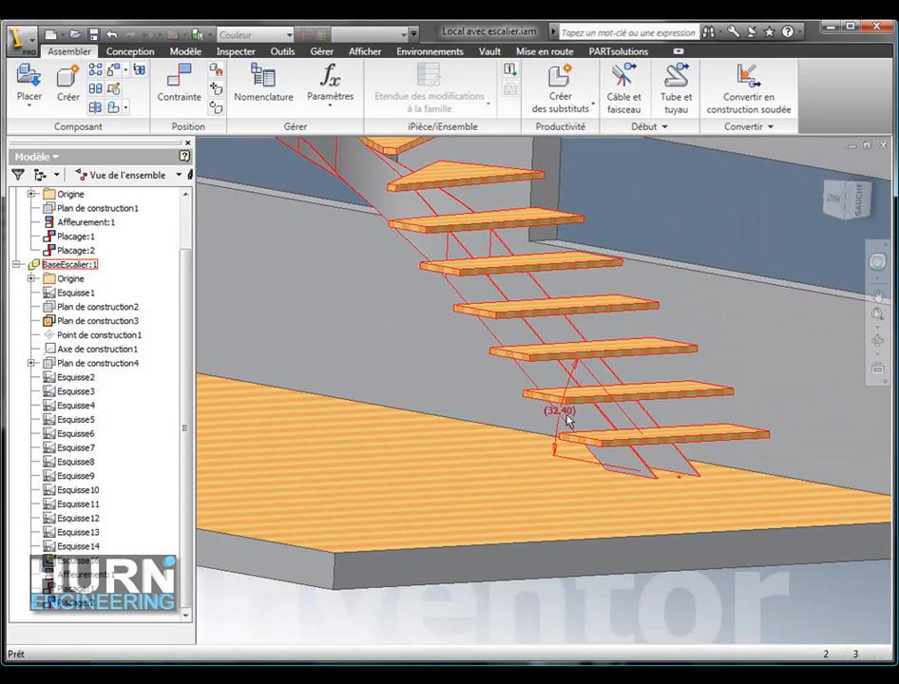
shift+middle_drag(567, 419, 654, 463)
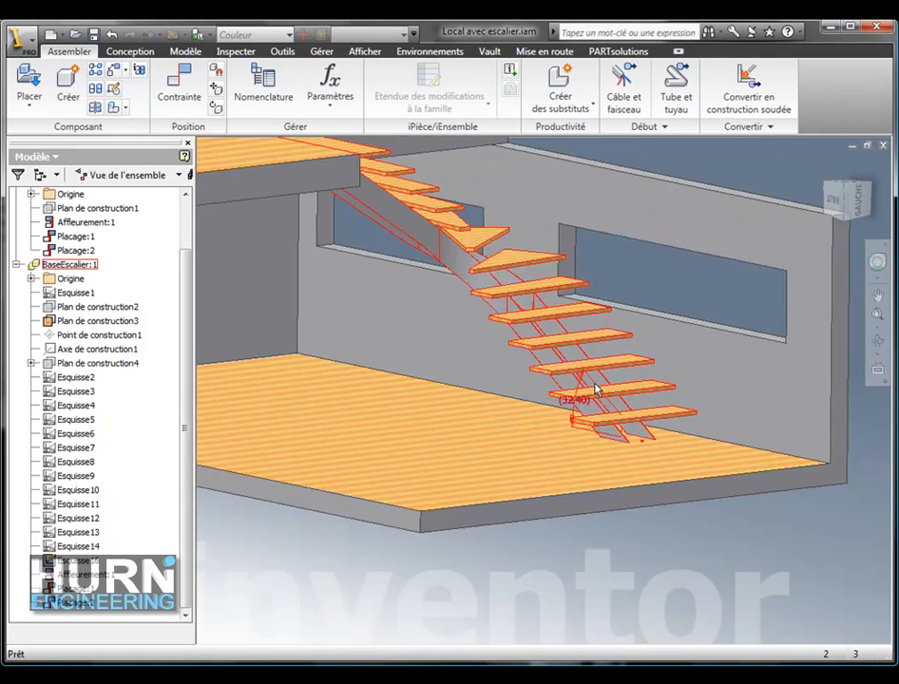
scroll(596, 389, down, 3)
middle_drag(596, 390, 636, 436)
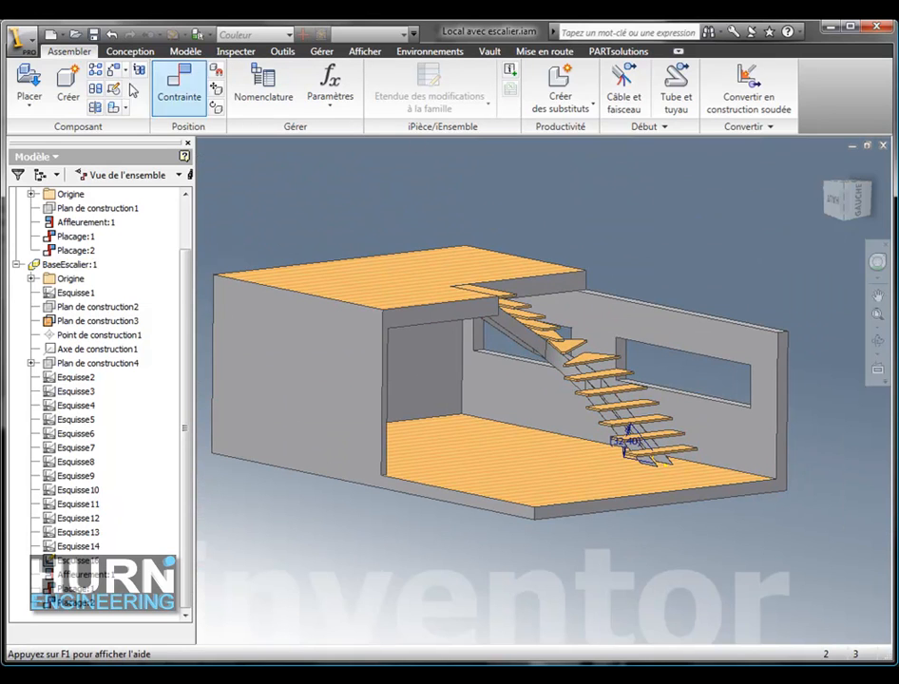
Step: Save the assembly together with BaseEscalier.ipt and open the staircase part in its own window
click(94, 35)
click(535, 293)
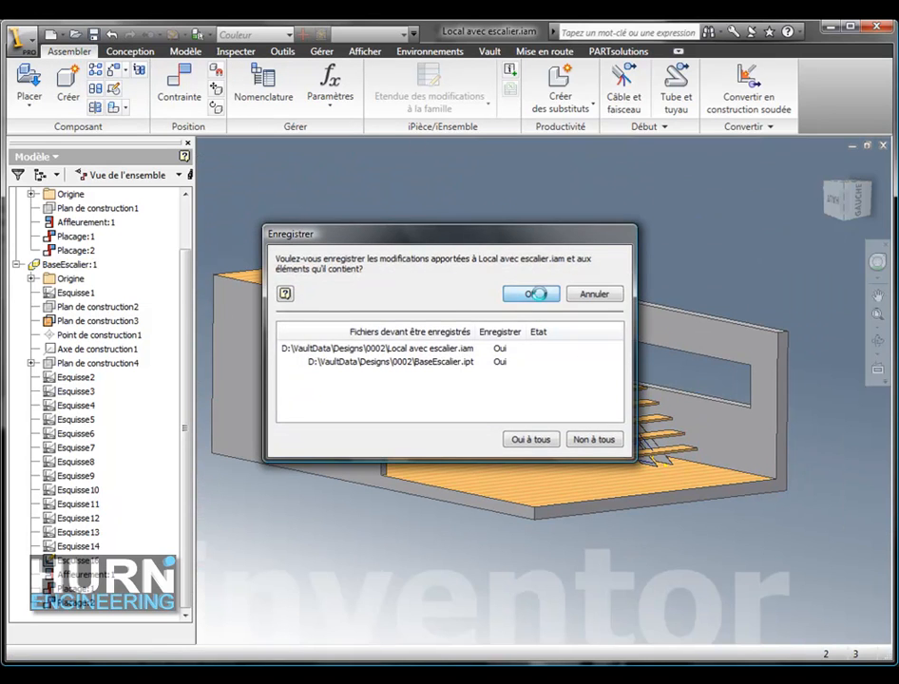
middle_drag(596, 341, 580, 349)
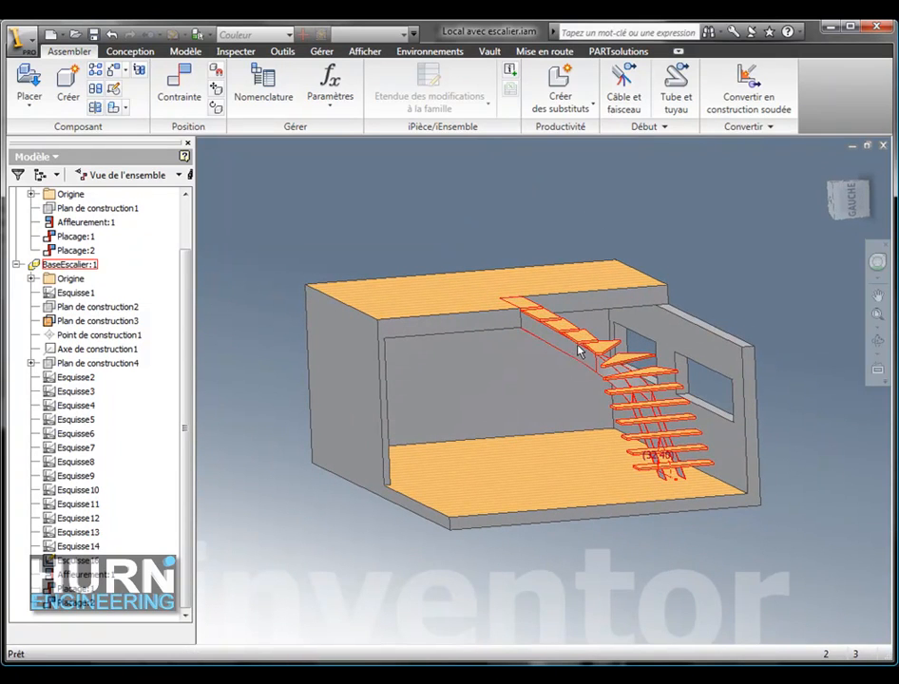
right_click(580, 349)
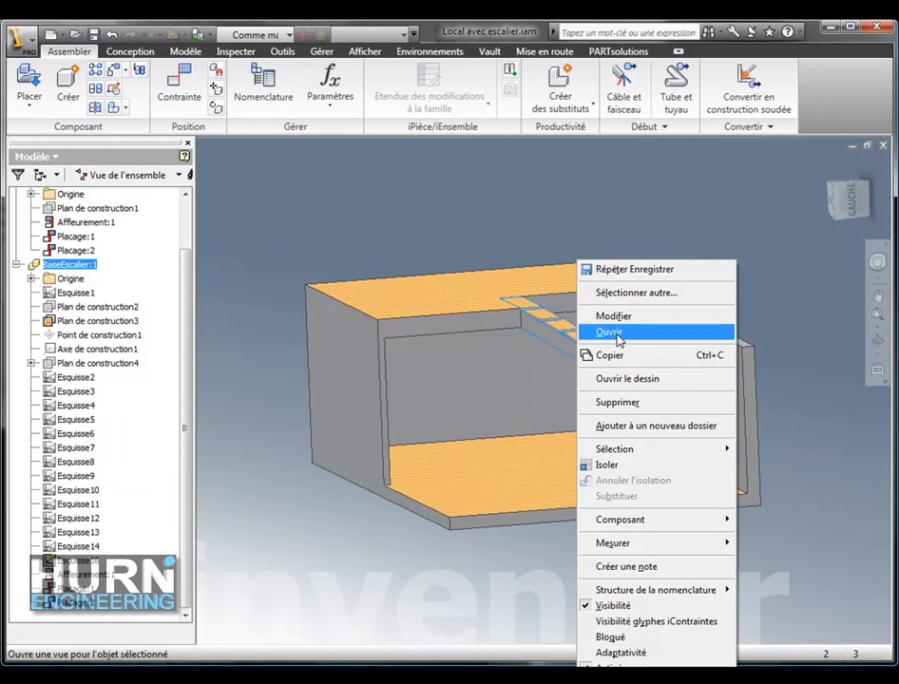
click(613, 332)
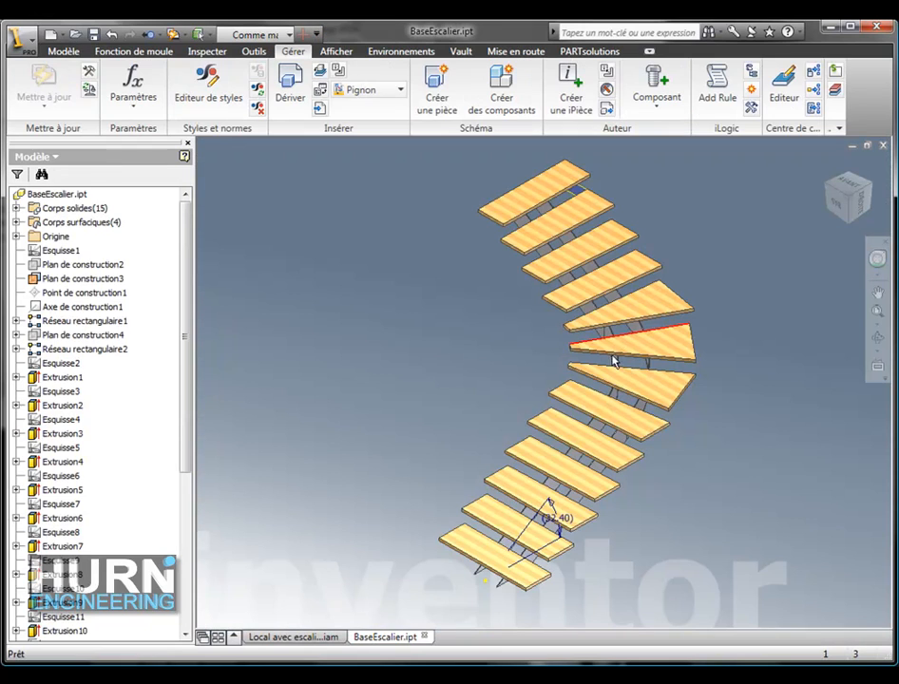
Step: In the front view, examine the tread sketches Esquisse4, Esquisse6 and Esquisse7 around the staircase's turn
shift+middle_drag(613, 361, 638, 527)
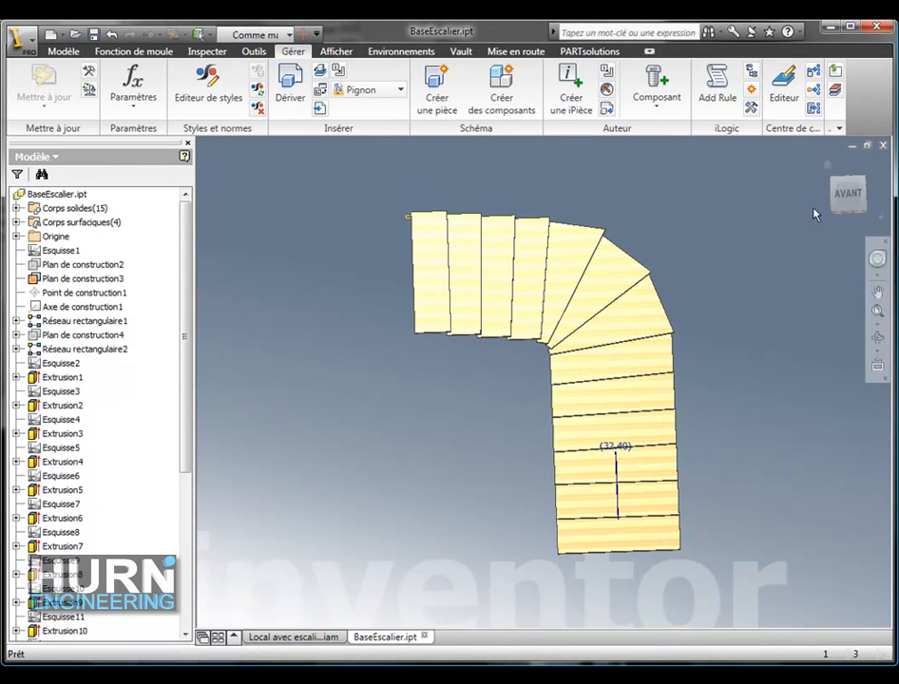
click(852, 194)
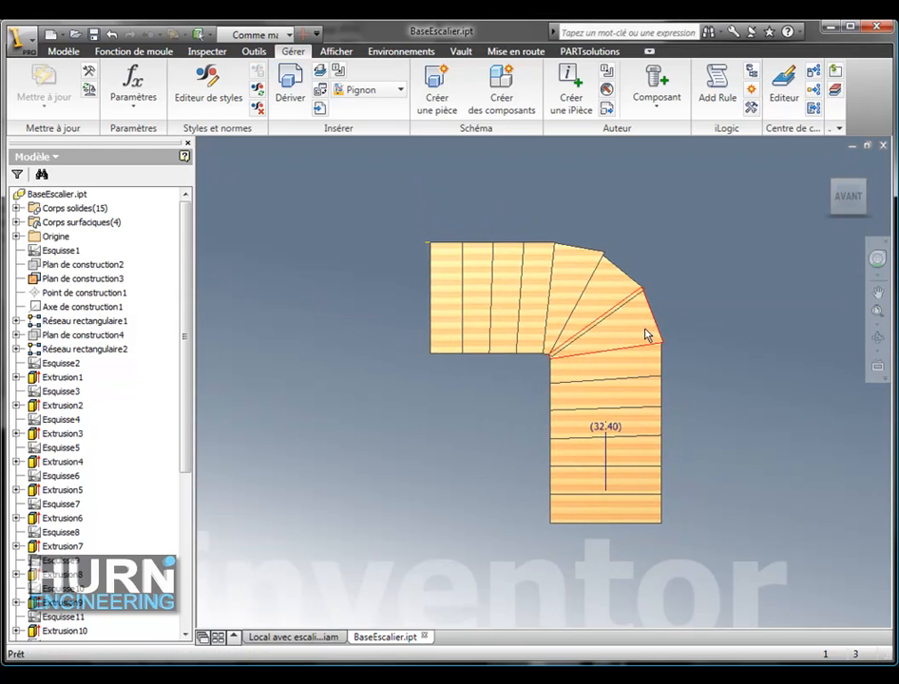
scroll(646, 333, up, 5)
middle_drag(673, 295, 670, 295)
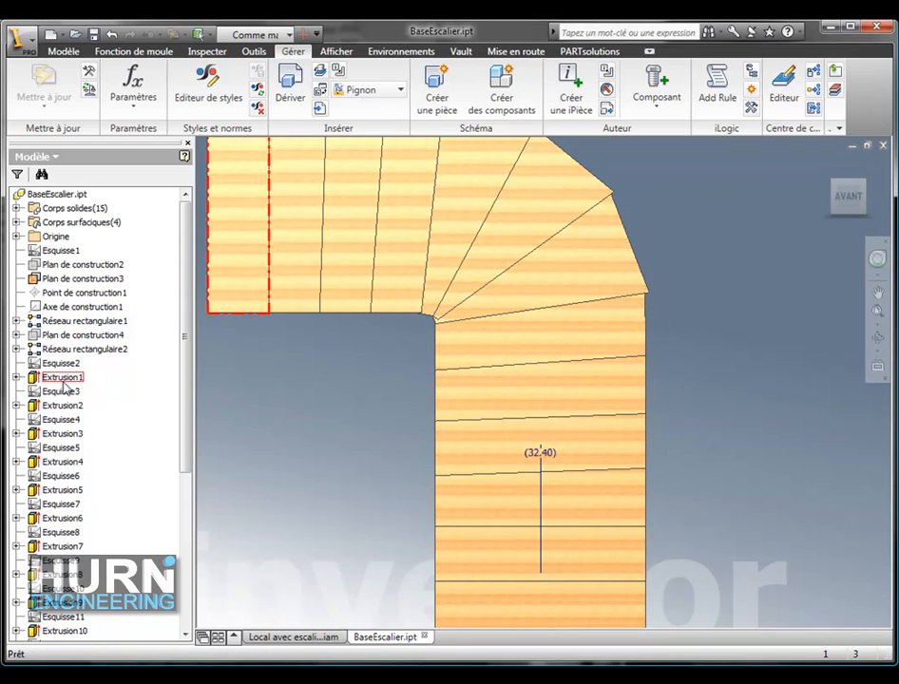
click(60, 422)
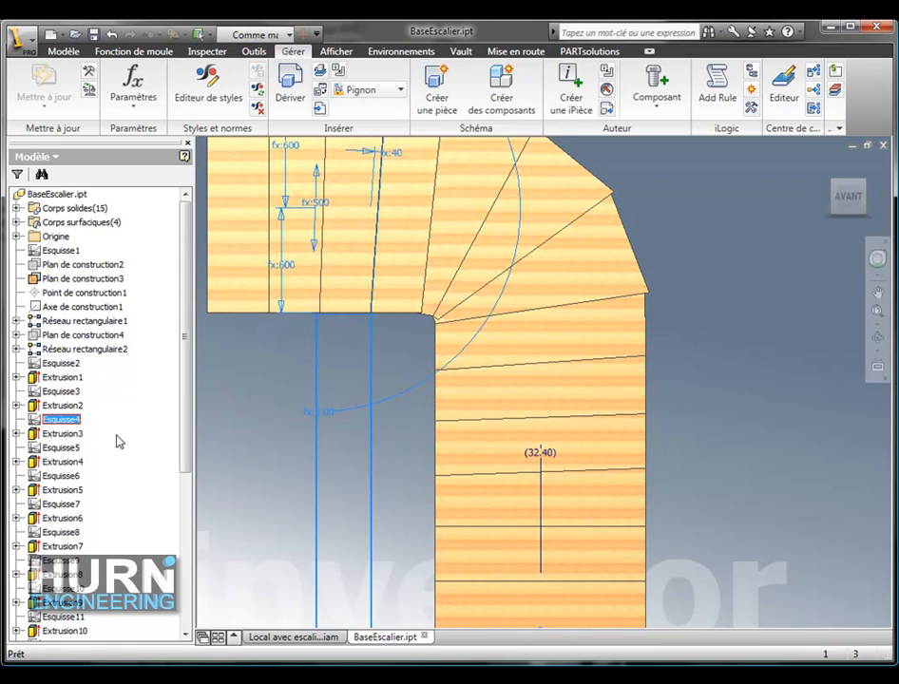
click(61, 475)
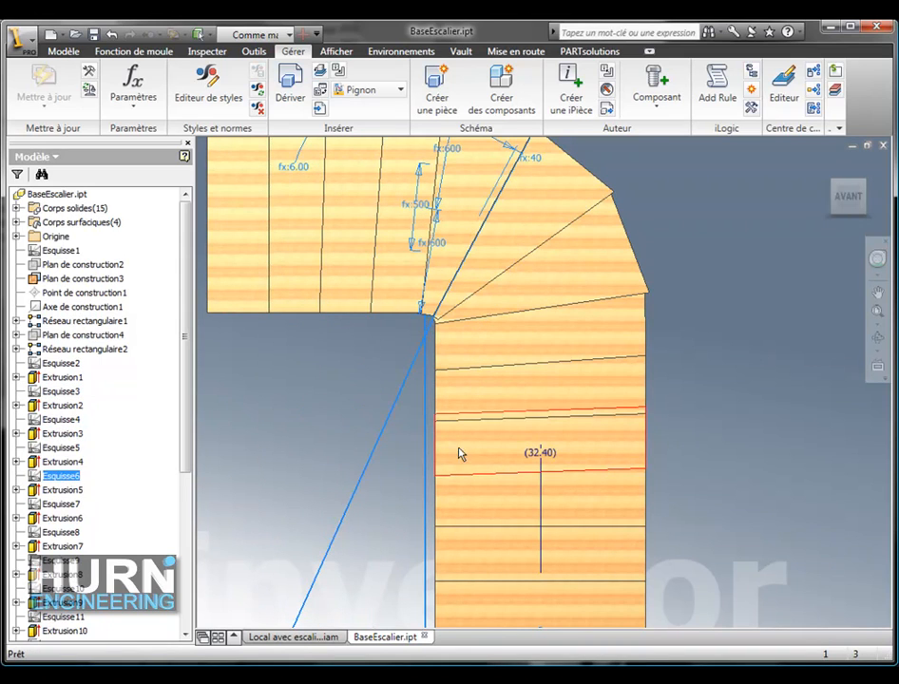
middle_drag(458, 454, 386, 540)
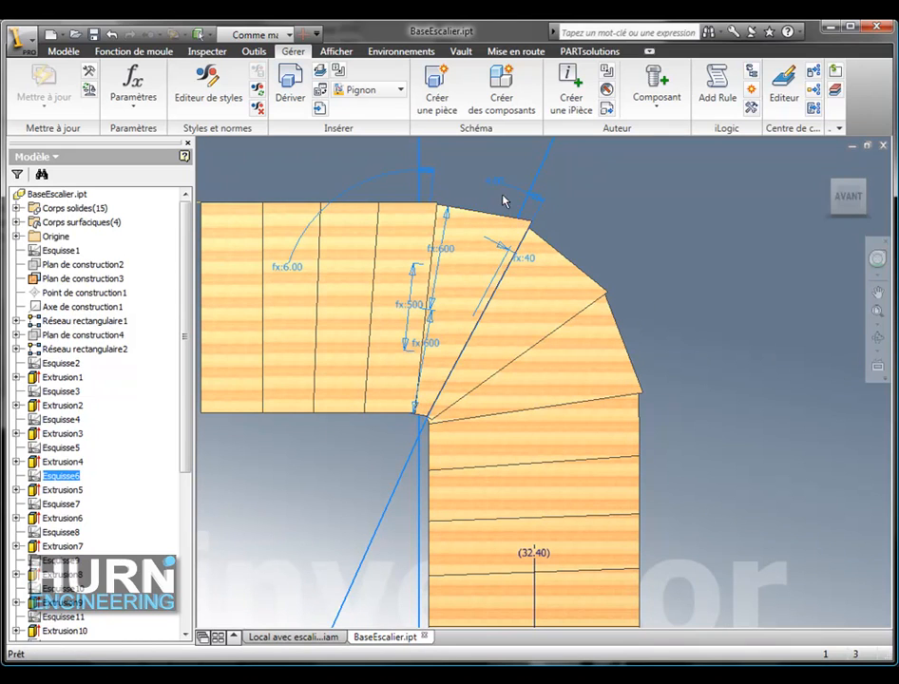
click(61, 504)
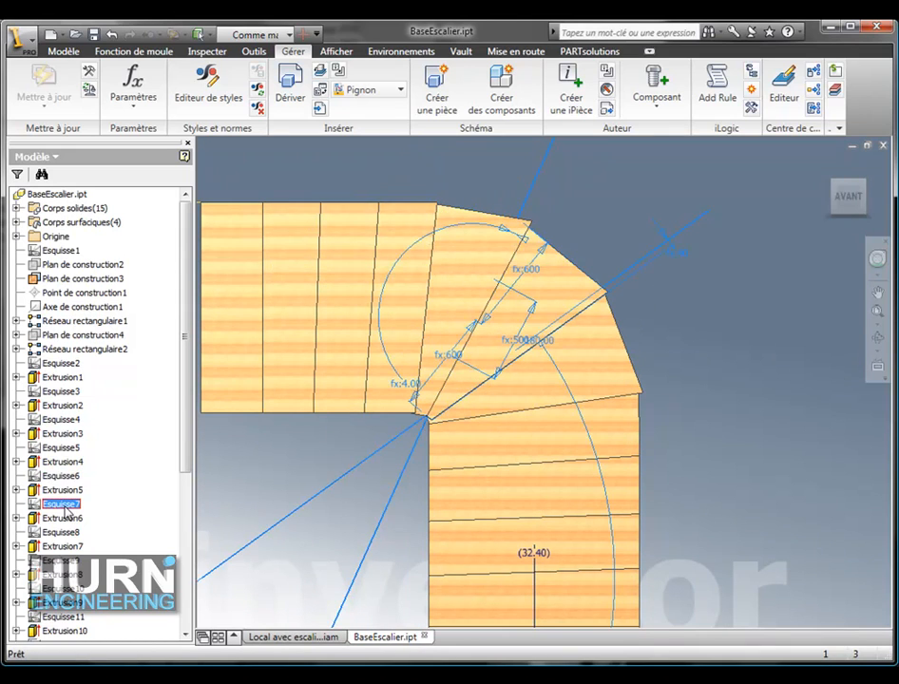
Step: Open Esquisse7 for editing and check the value of its angular dimension between the tread lines
double_click(35, 506)
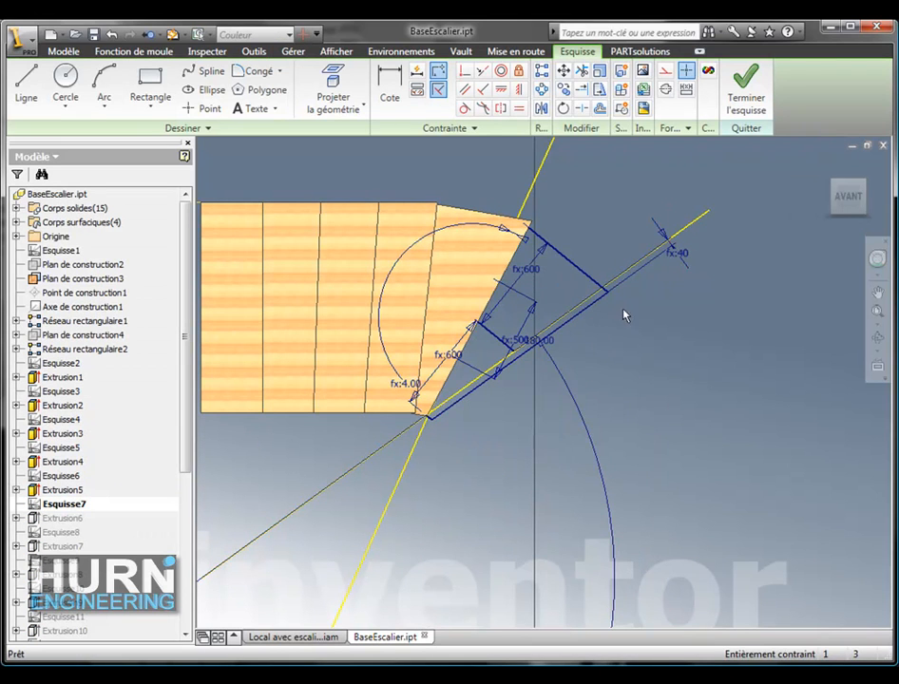
double_click(544, 344)
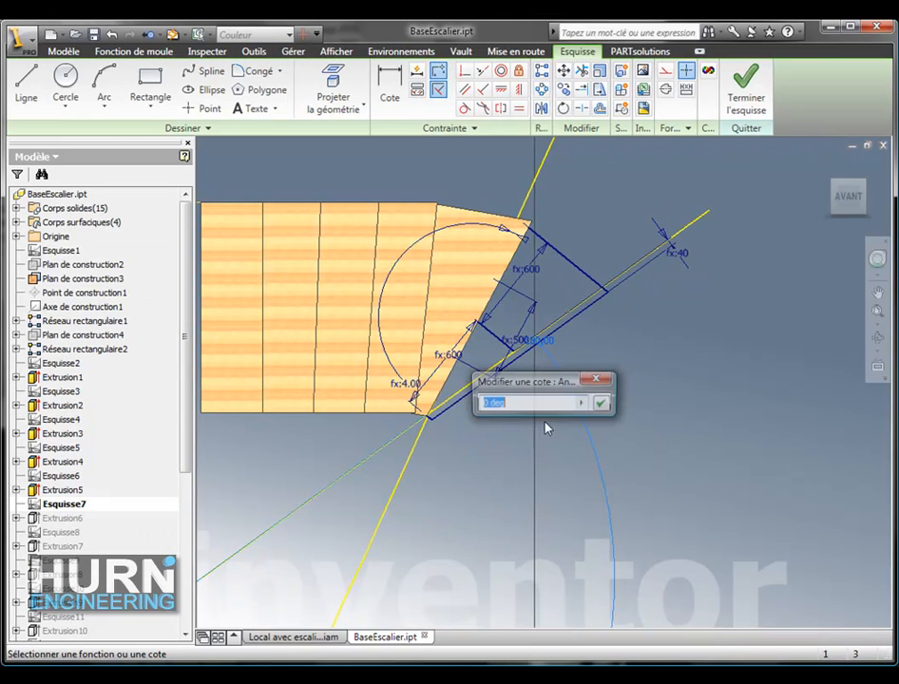
click(602, 405)
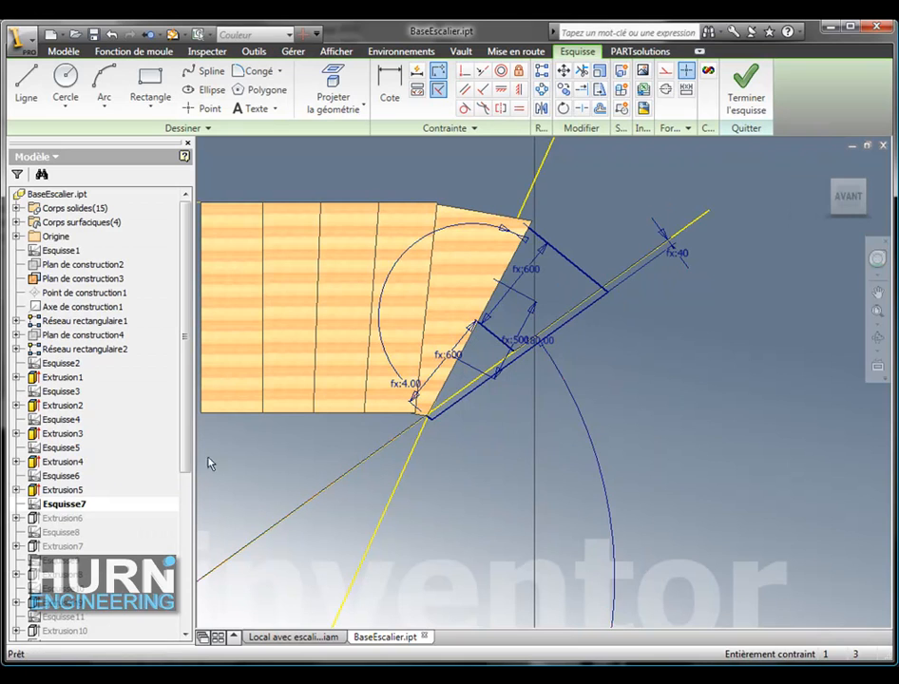
Step: Leave Esquisse7 and open Esquisse8 to examine the tread's construction lines and dimensions, then close it
click(746, 90)
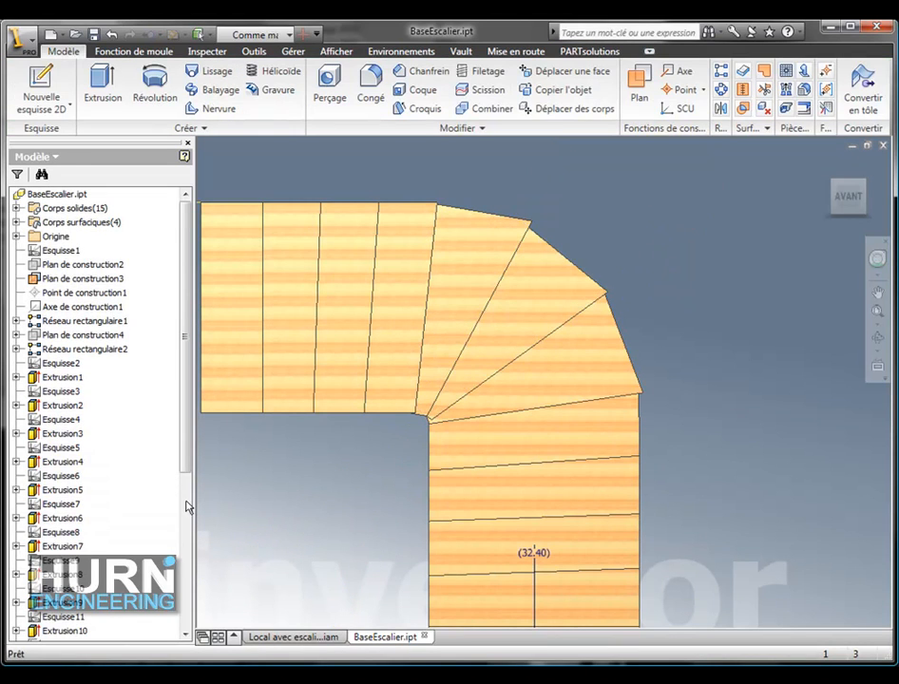
click(66, 534)
double_click(67, 534)
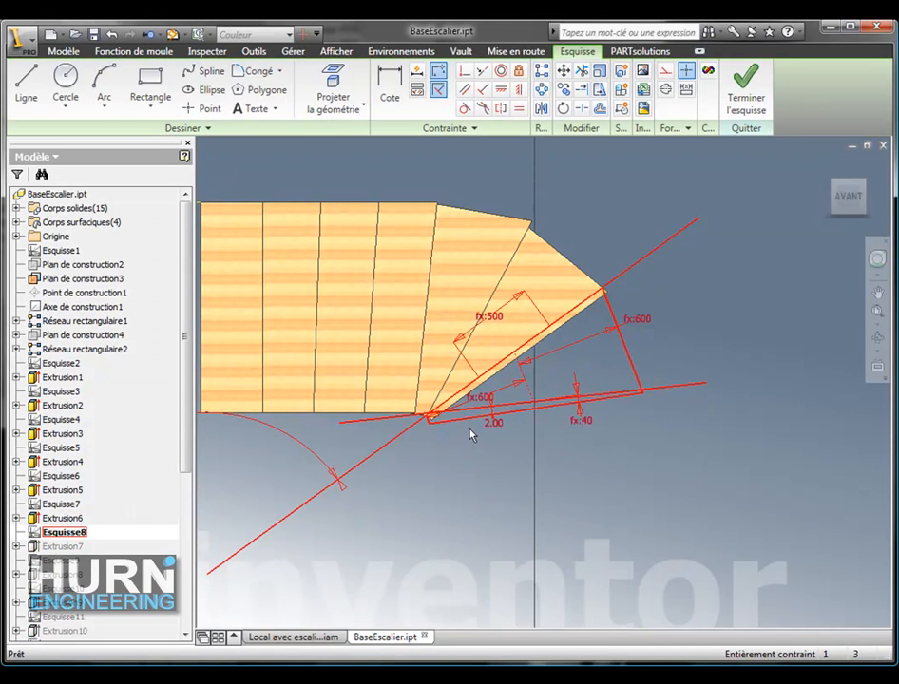
click(746, 92)
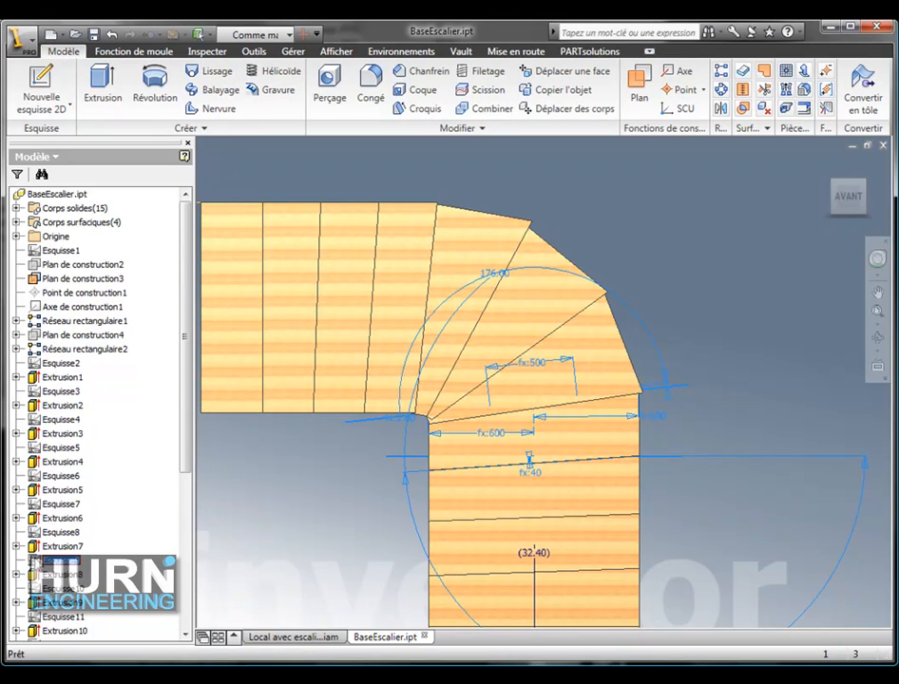
Step: Open Esquisse9 and check the value of its large angular dimension, then finish the sketch
double_click(38, 562)
double_click(411, 513)
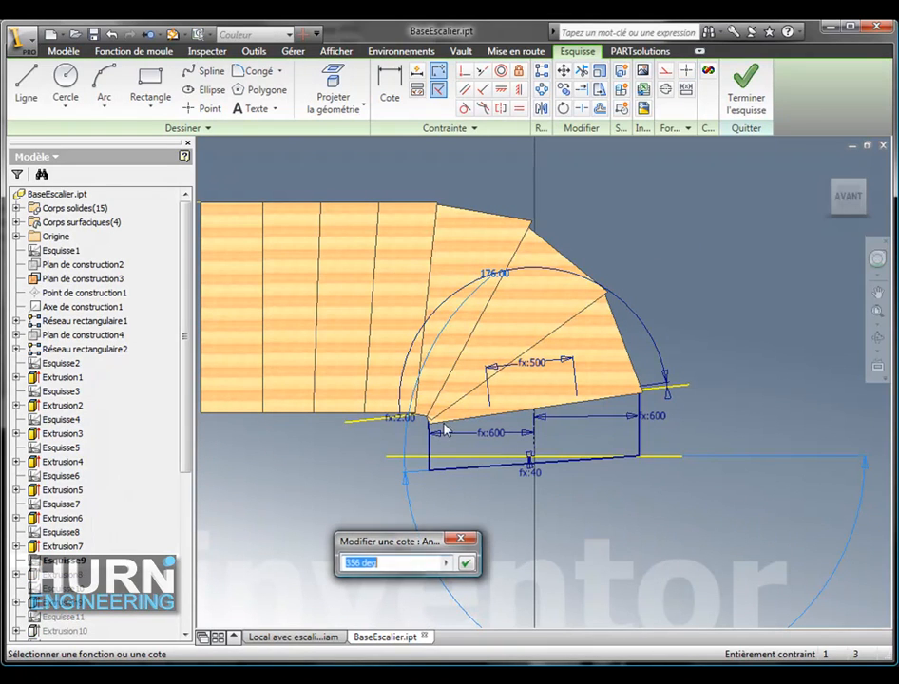
click(462, 564)
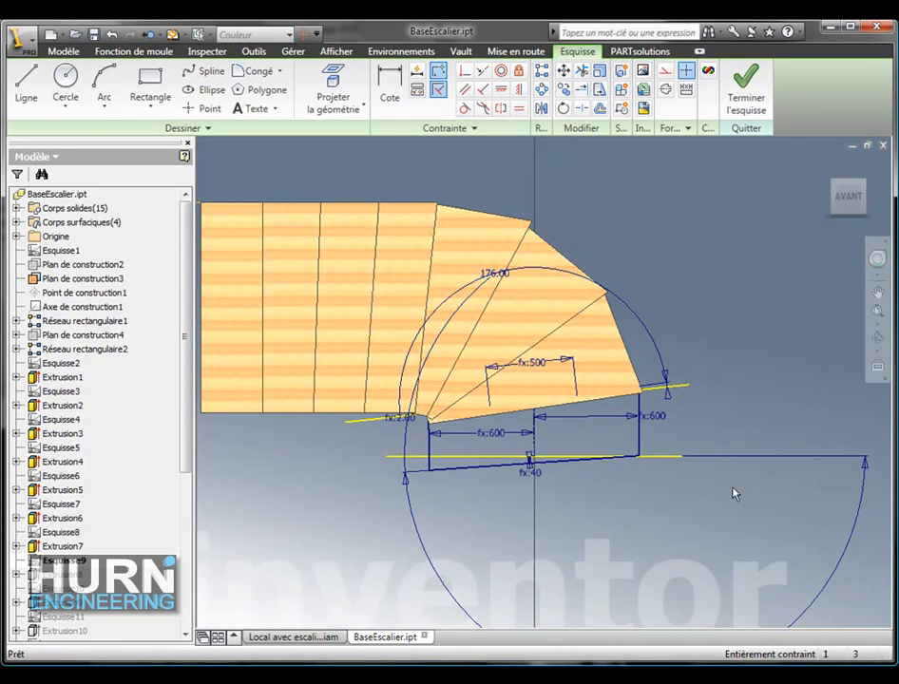
click(746, 93)
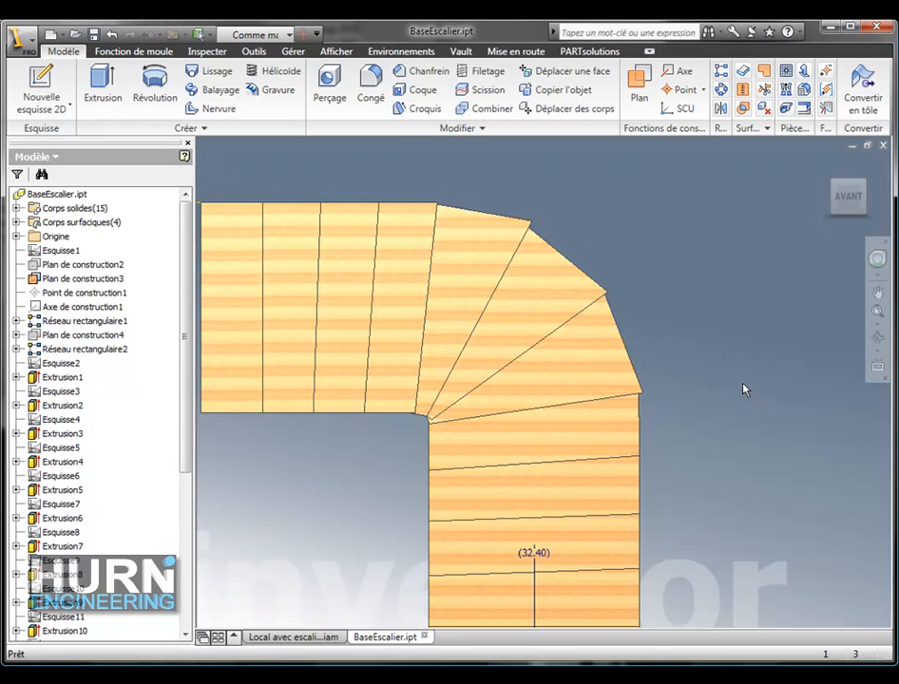
Step: Select all solid bodies from Marche13 to LimonDroit and start creating components from them
scroll(743, 390, down, 3)
mouse_move(733, 434)
middle_down()
mouse_move(676, 368)
mouse_move(685, 367)
middle_up()
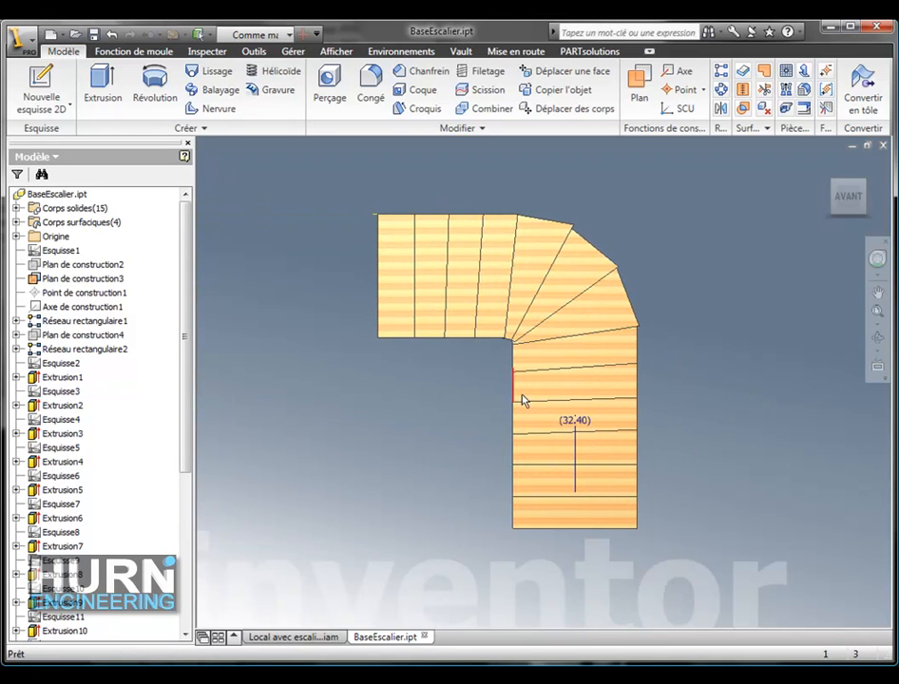
key(F4)
drag(599, 430, 499, 428)
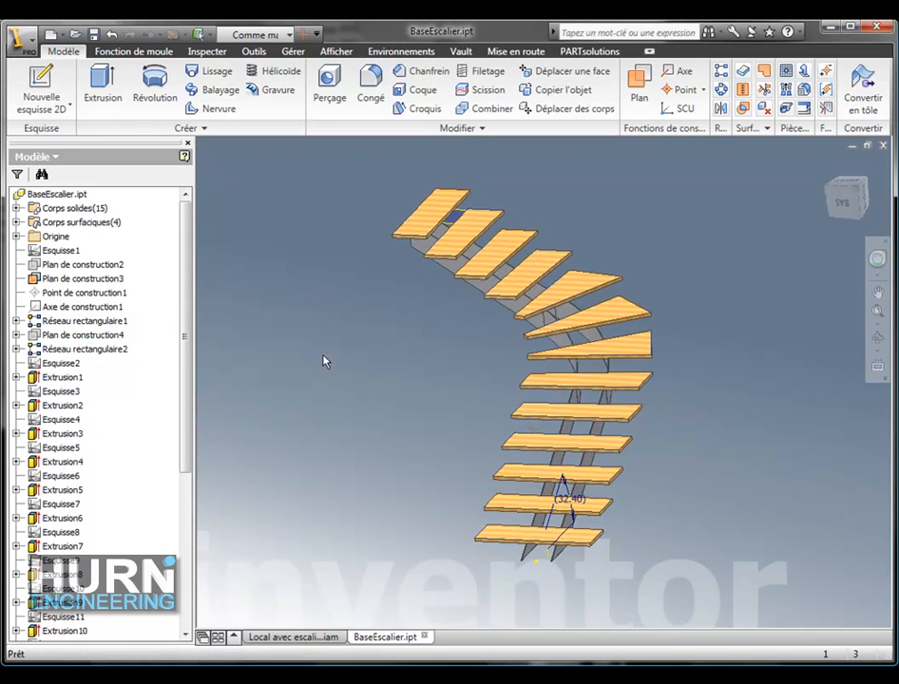
click(16, 208)
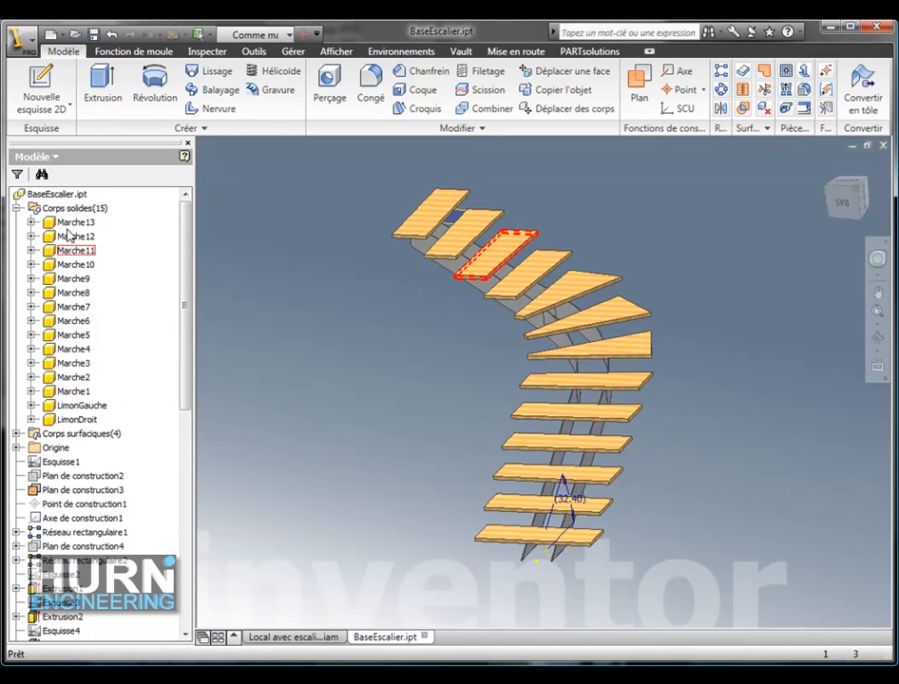
click(76, 221)
shift+click(76, 419)
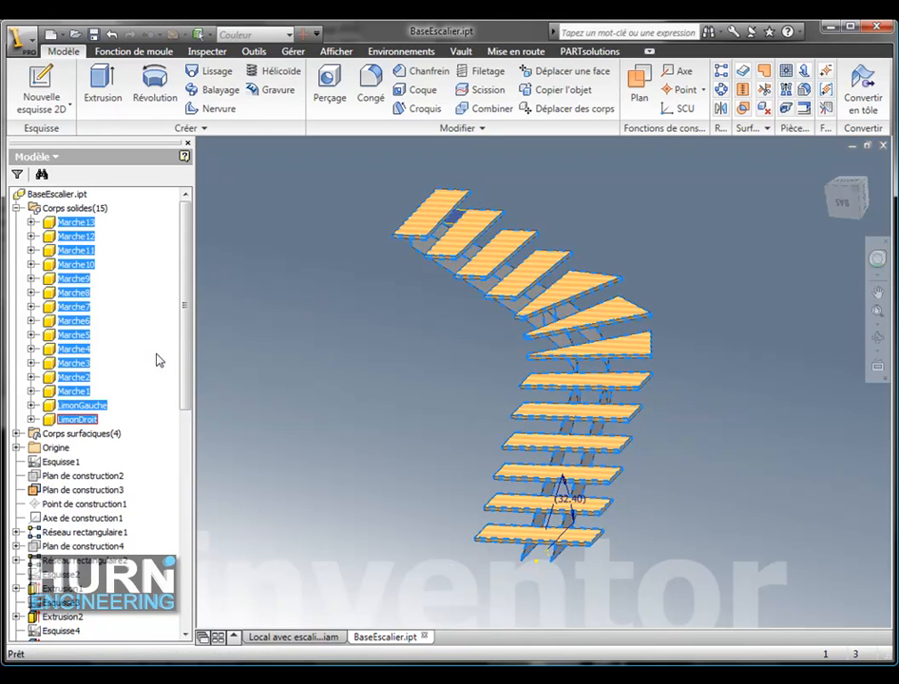
click(293, 52)
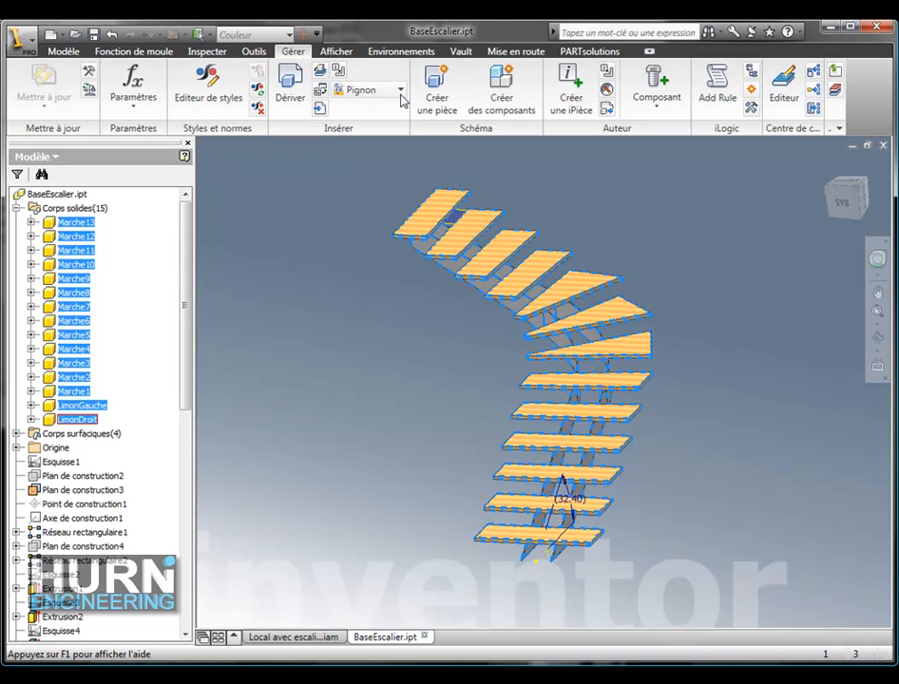
click(503, 94)
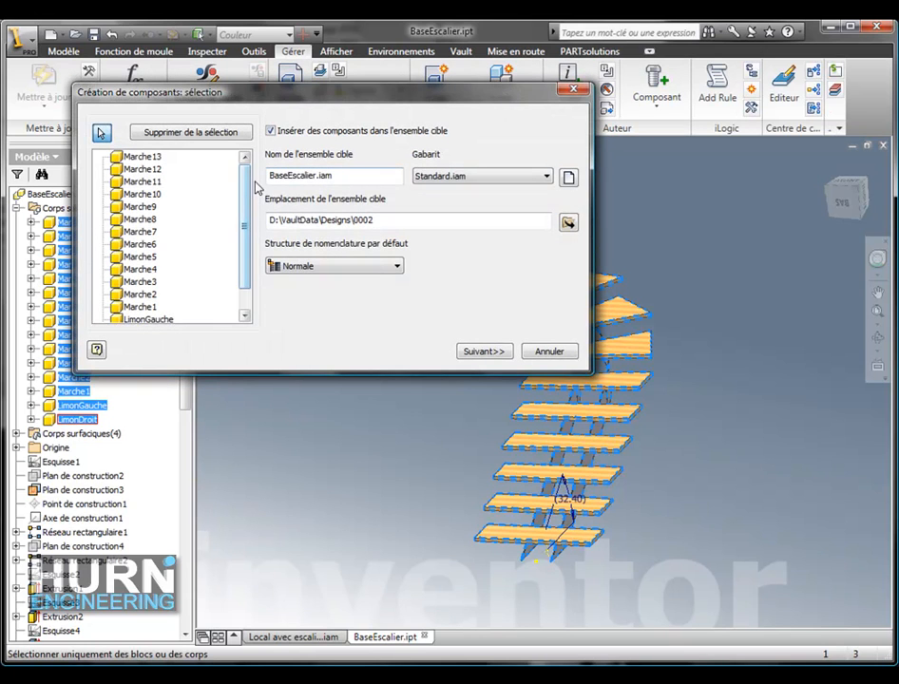
Step: Name the target assembly EscalierClient 001.iam and proceed to the settings of the individual bodies
drag(246, 197, 290, 174)
key(Delete)
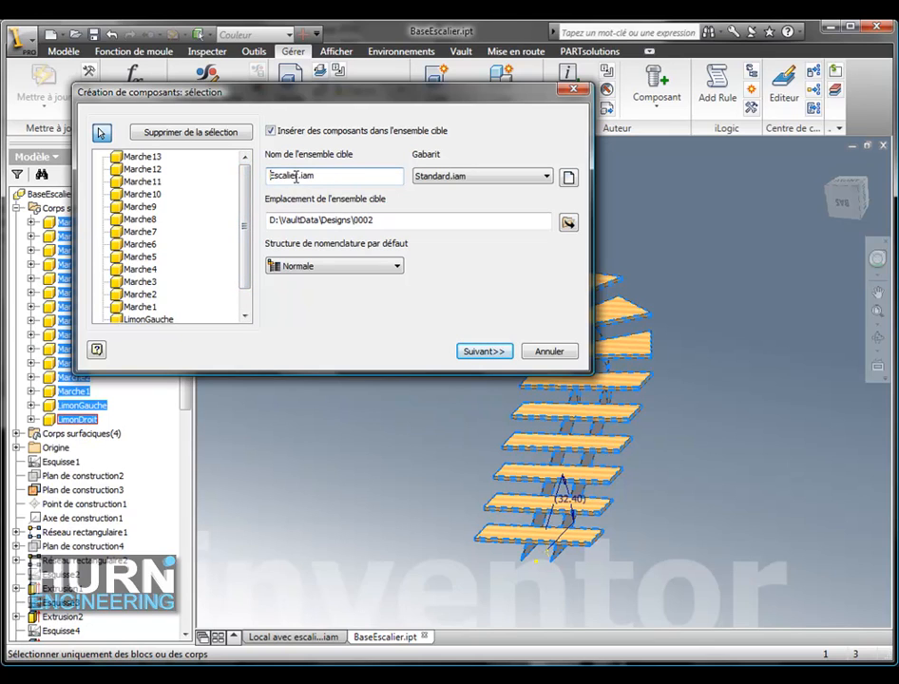
text(Client 001)
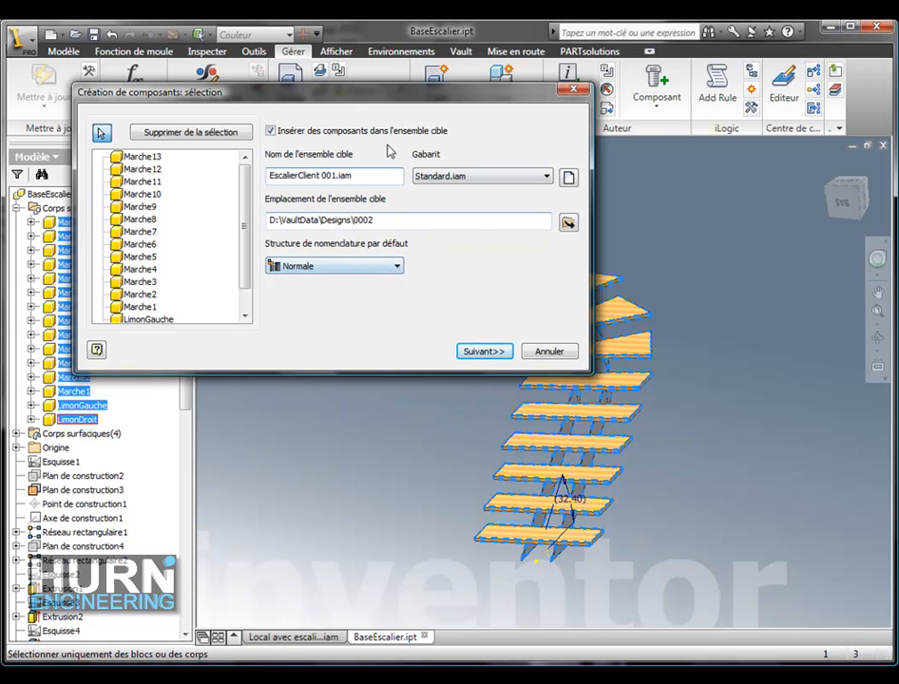
click(485, 351)
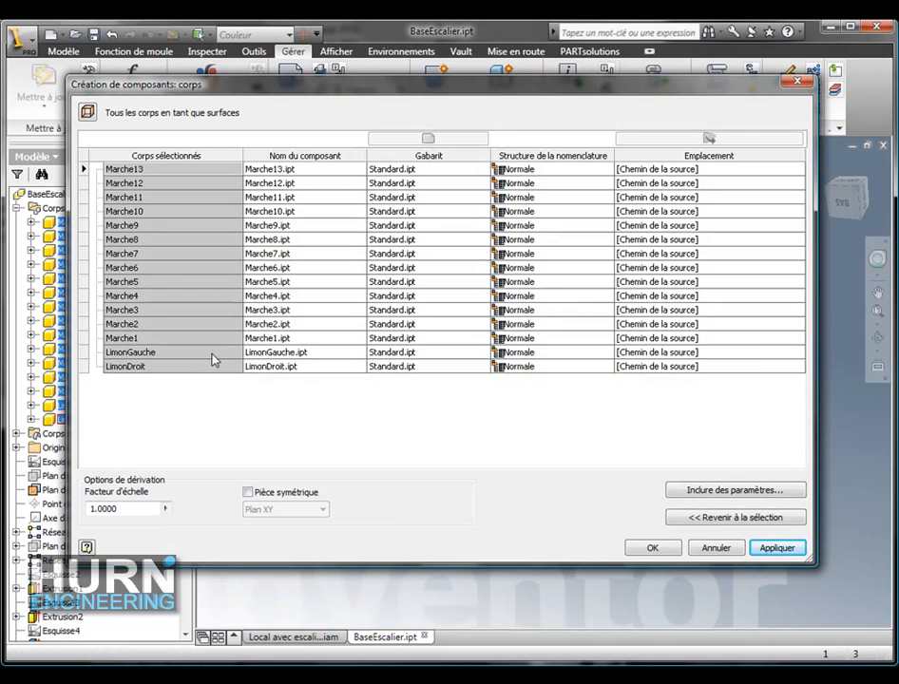
Step: Assign the Tôle.ipt template to LimonGauche and LimonDroit, and generate the components and their assembly
click(213, 359)
shift+click(211, 367)
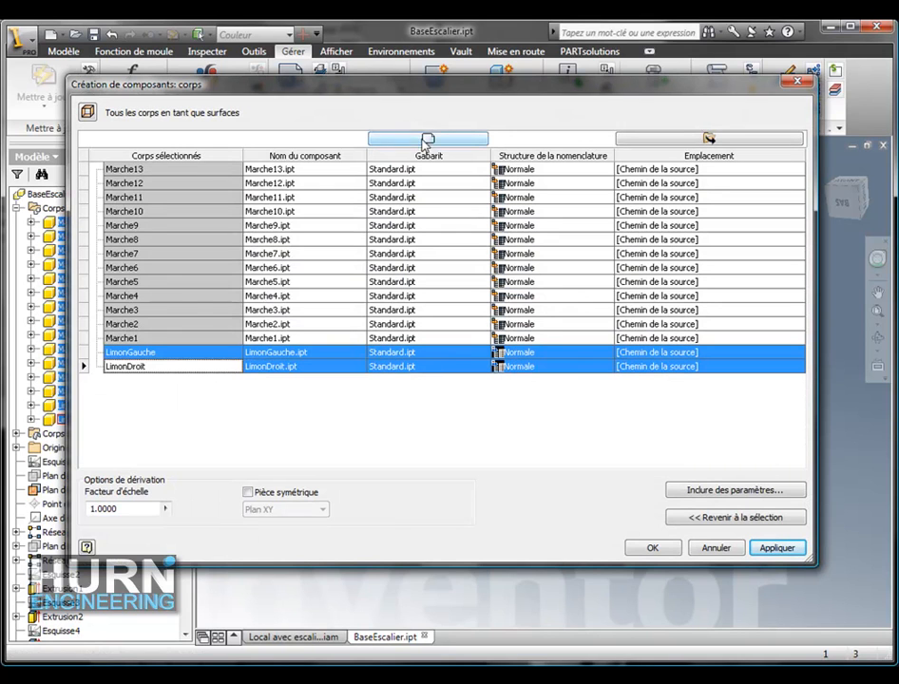
click(428, 140)
click(405, 197)
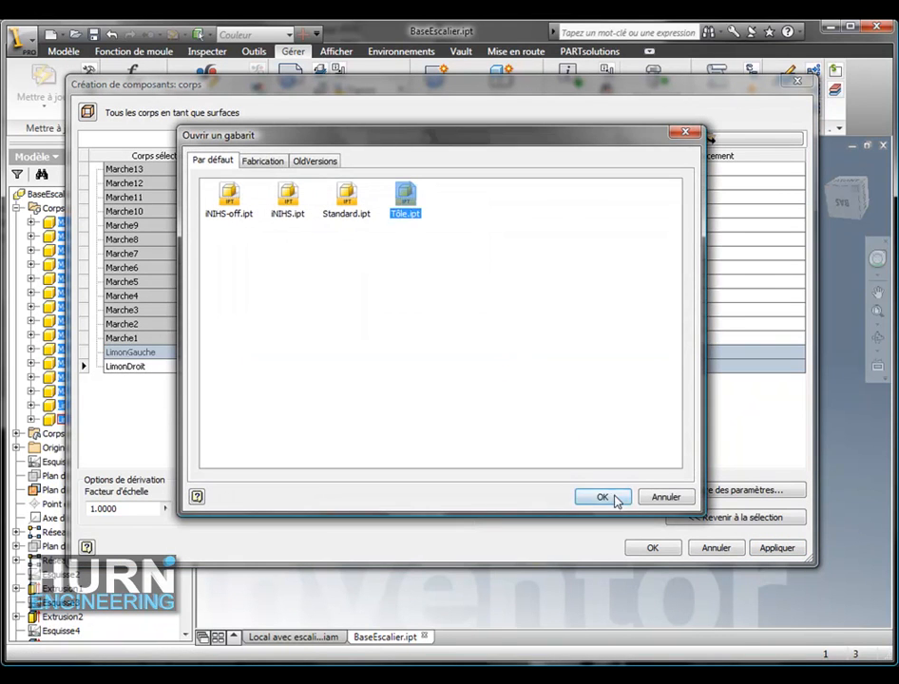
click(612, 499)
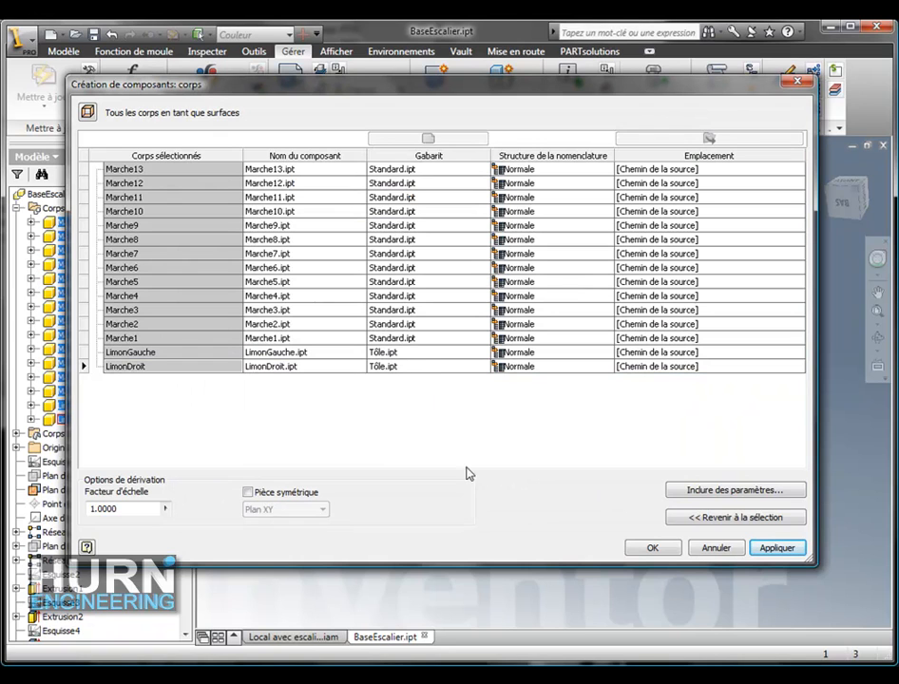
click(653, 548)
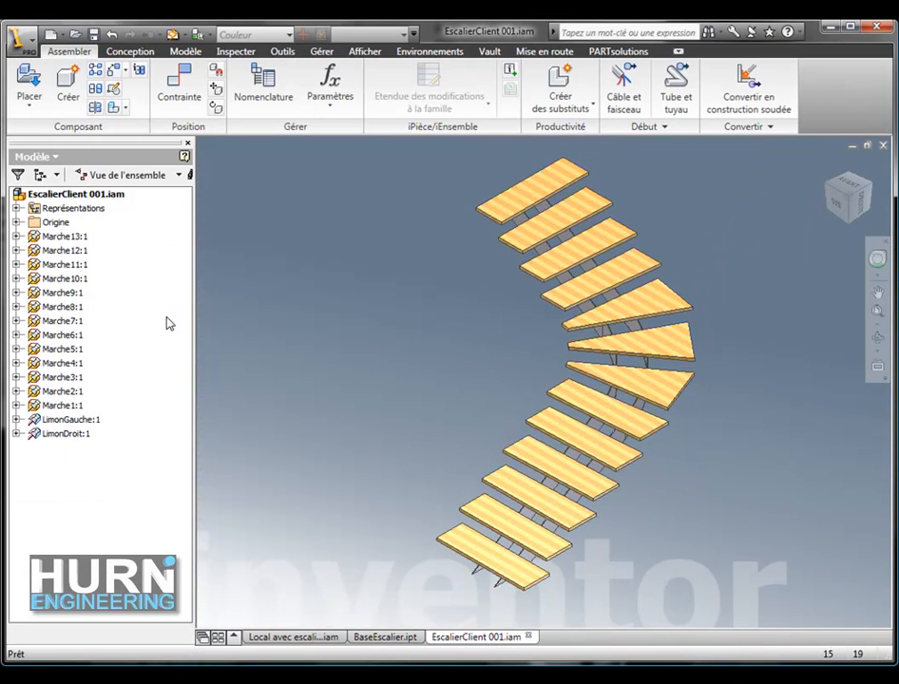
Step: Open the LimonGauche stringer from the new assembly in its own window and view it from the side
right_click(57, 419)
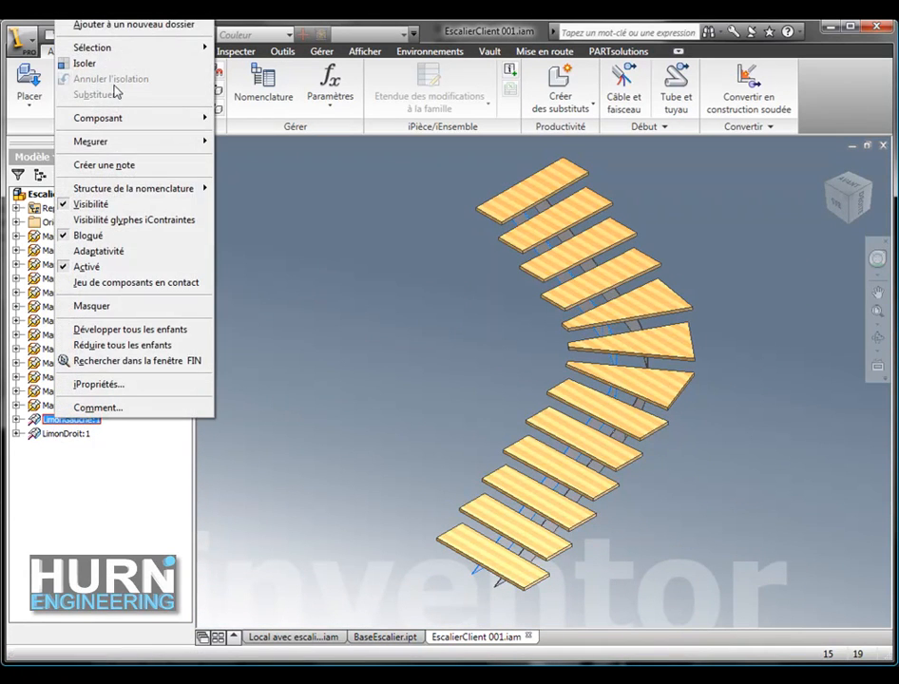
click(89, 9)
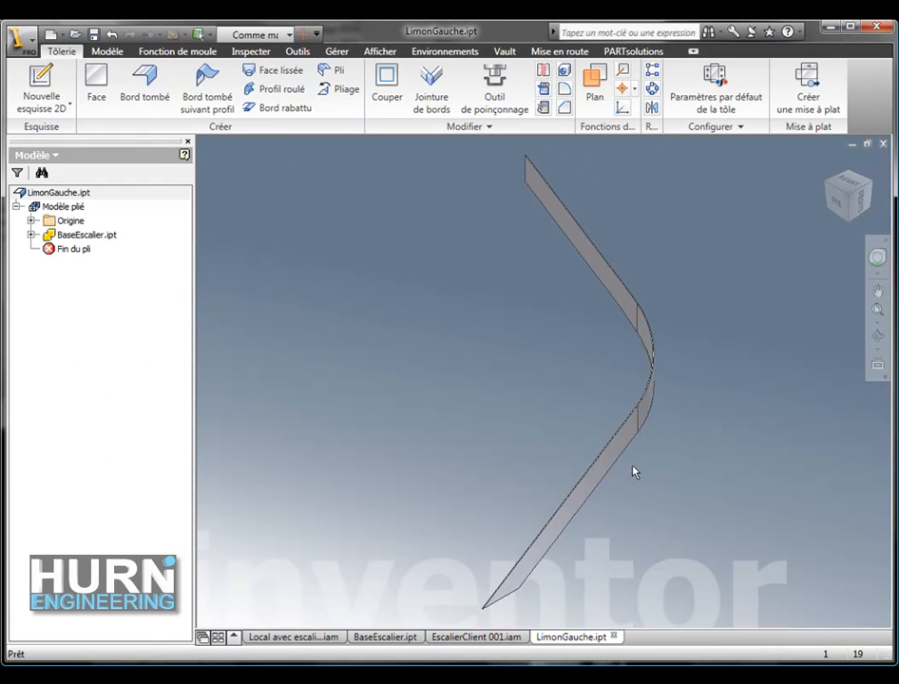
key(F4)
drag(591, 466, 712, 383)
Step: In the sheet metal defaults, turn off the rule-defined thickness and set the thickness to 8 mm
click(715, 90)
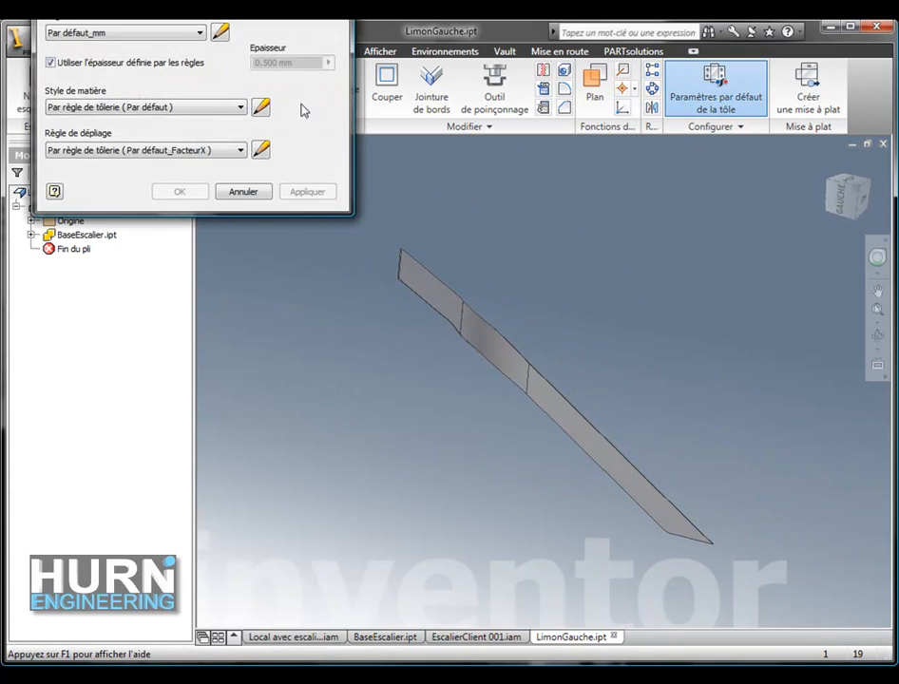
drag(215, 0, 256, 147)
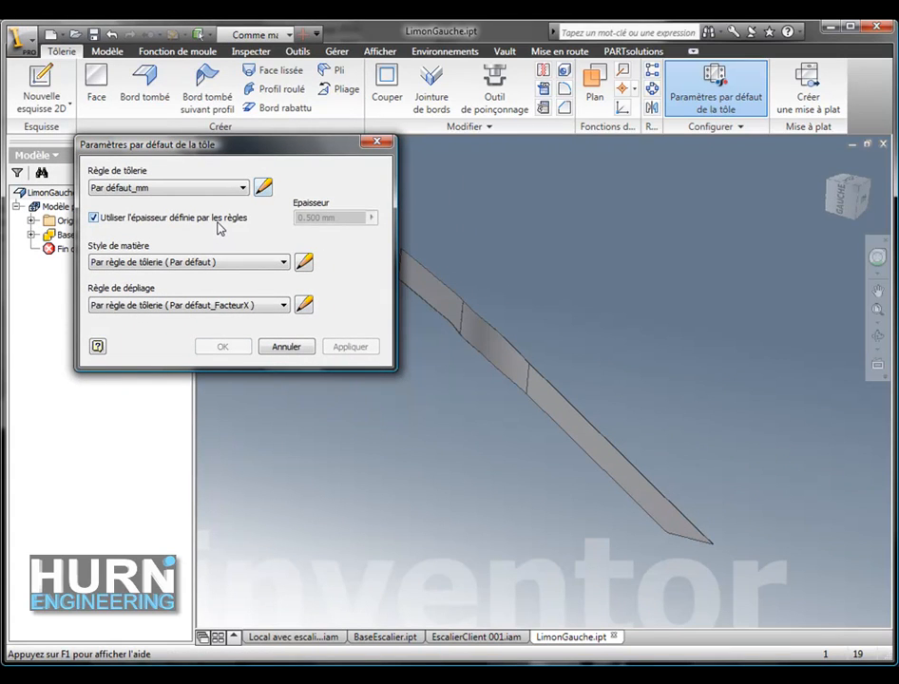
click(222, 221)
click(328, 218)
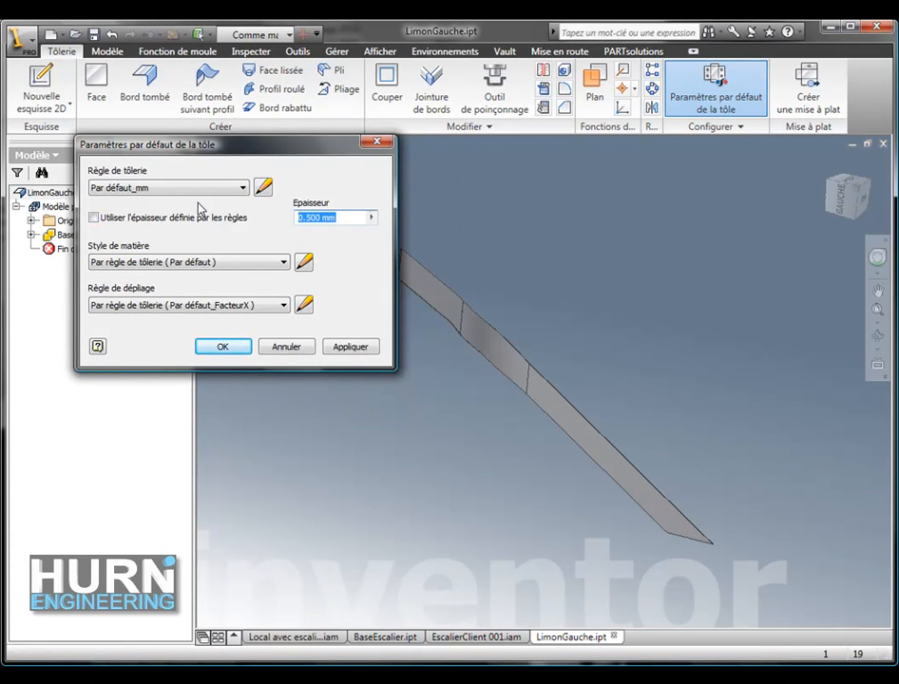
key(Return)
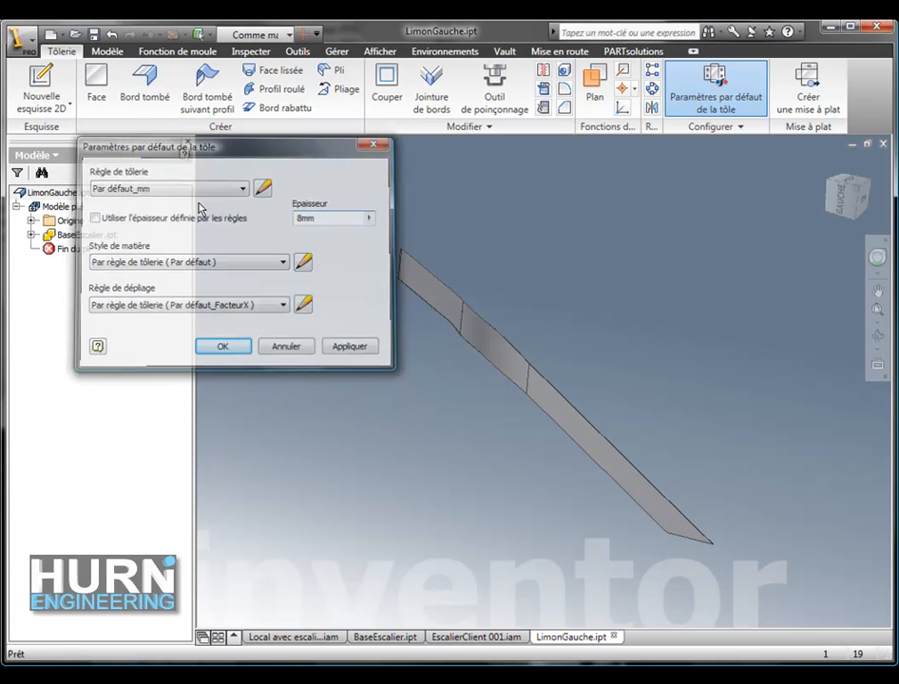
Step: Create the flat pattern of the LimonGauche stringer
shift+middle_drag(519, 342, 491, 340)
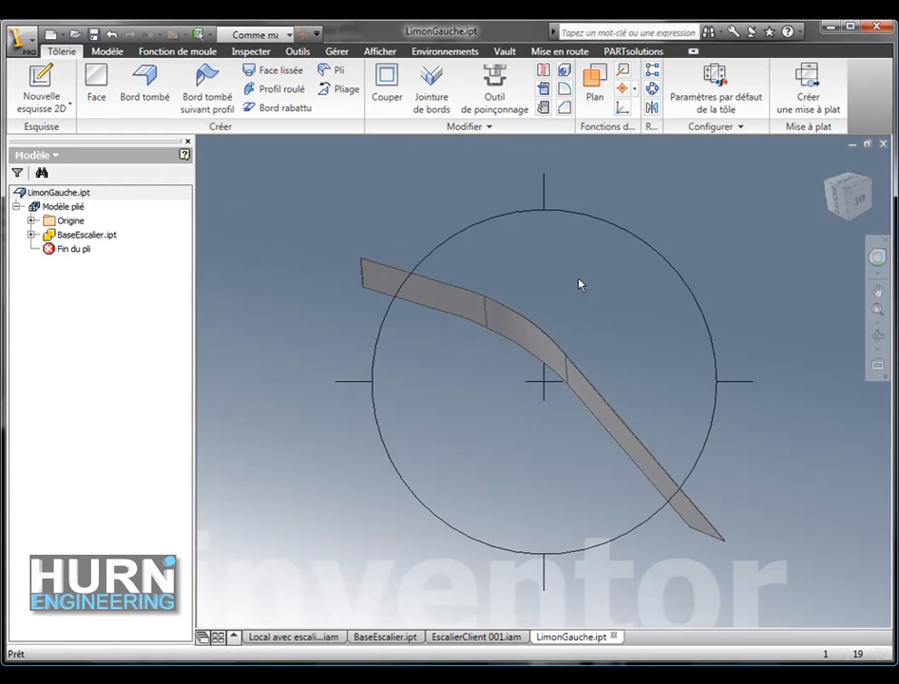
click(807, 95)
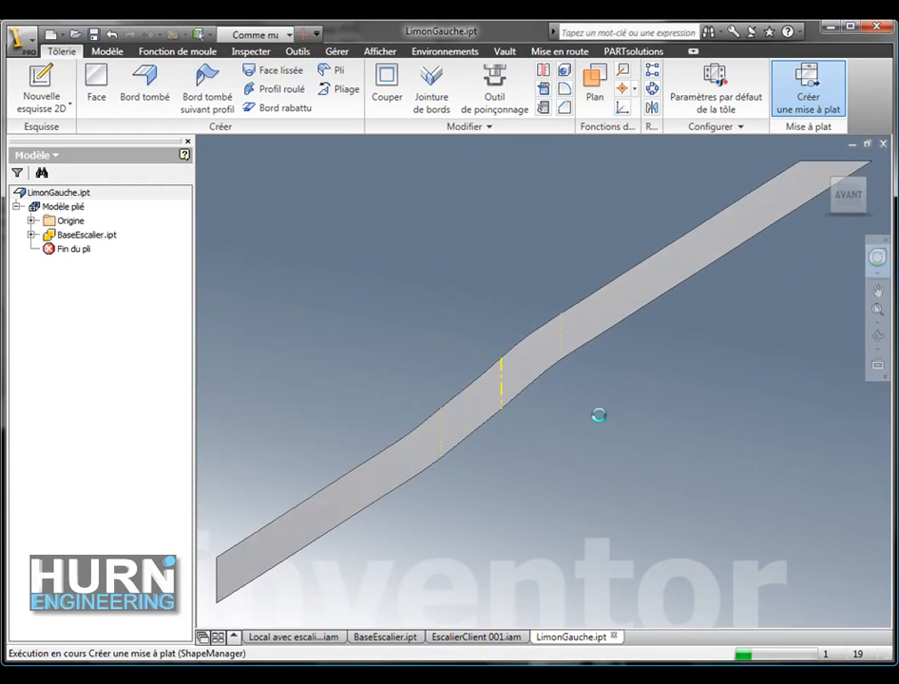